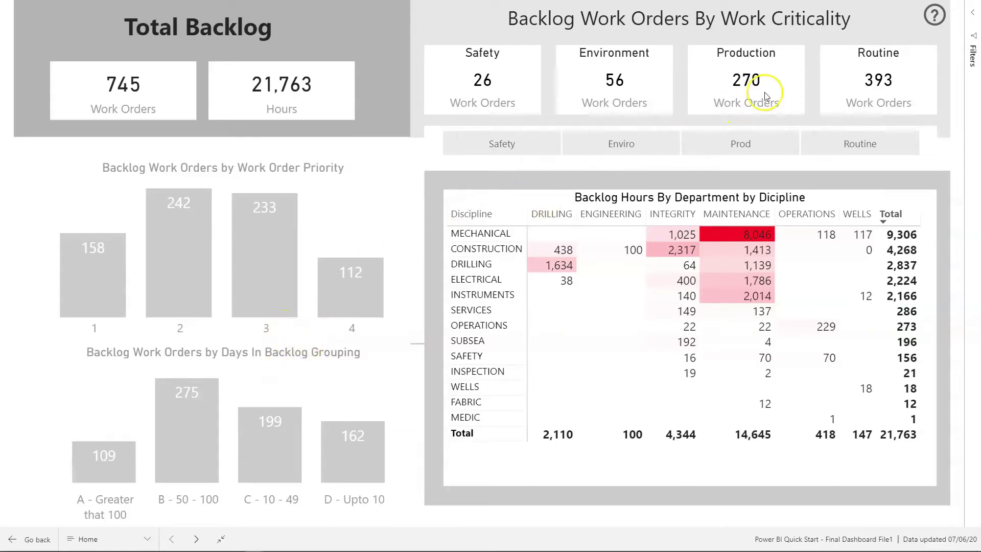
Open the dashboard's help overlay and step through its tips
left_click(936, 19)
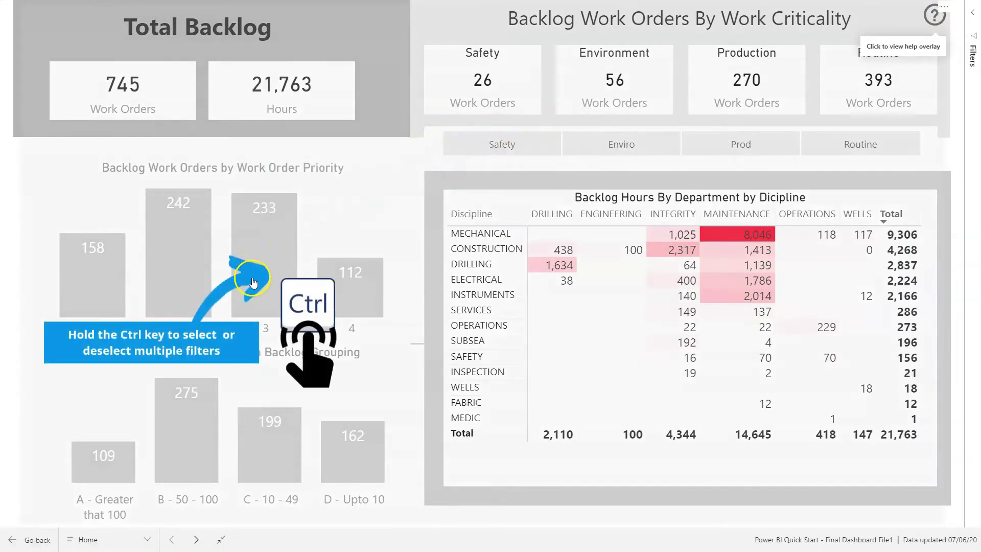
left_click(608, 341)
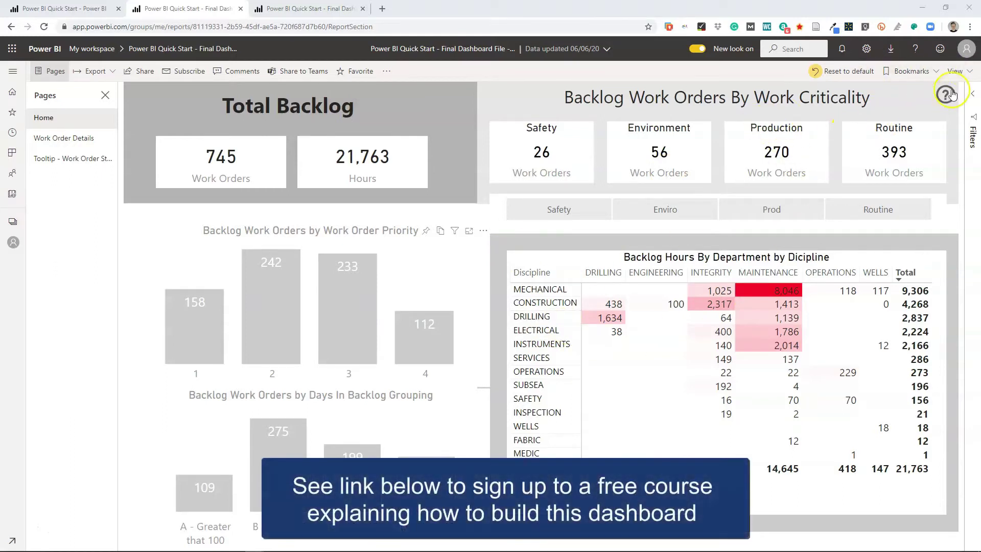
Show the published backlog report in full screen and capture a new screen snip of the dashboard
left_click(964, 72)
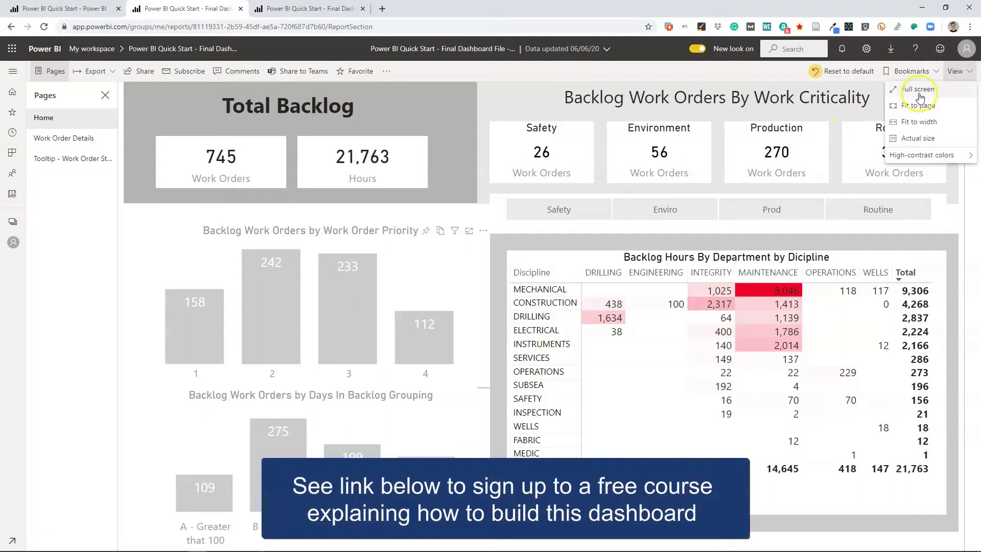
left_click(918, 91)
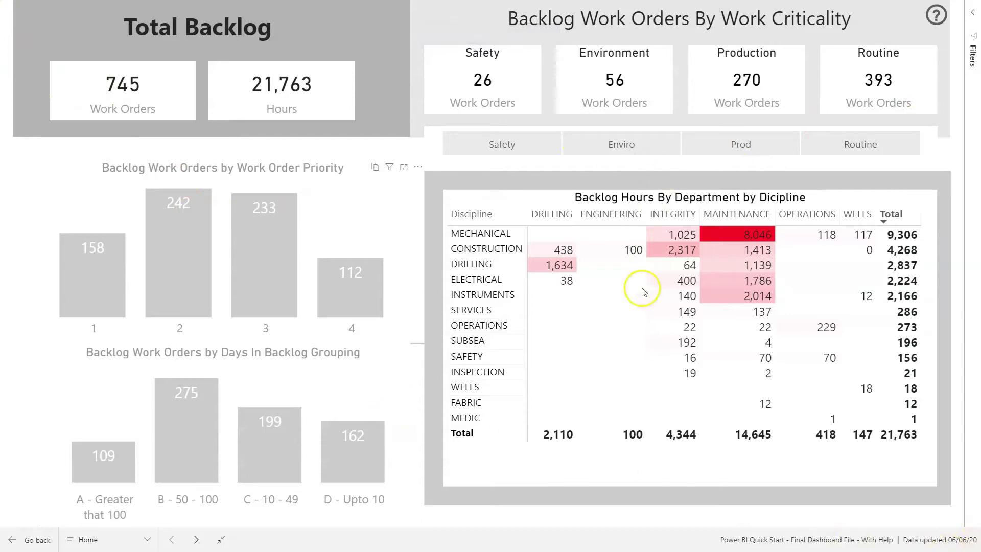
key("Print")
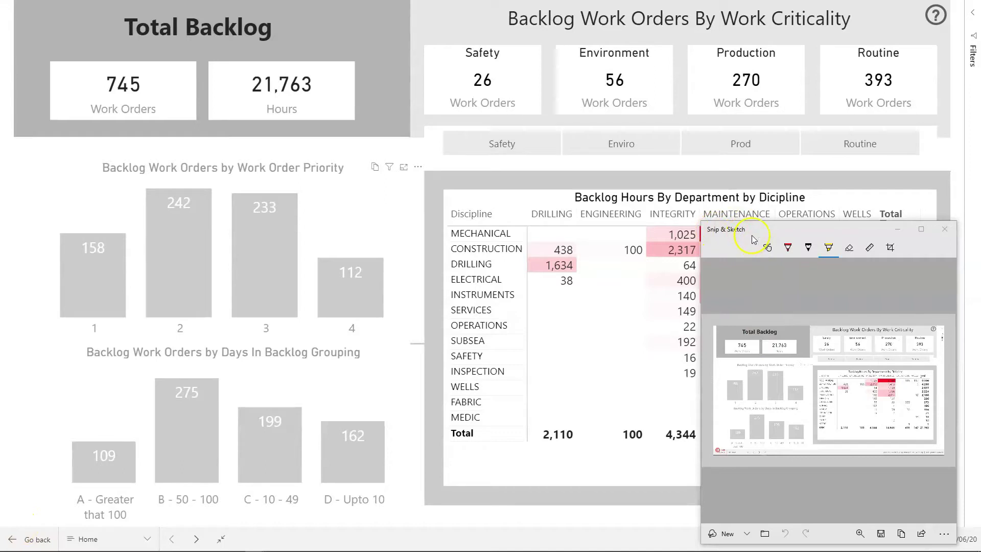
left_click(724, 534)
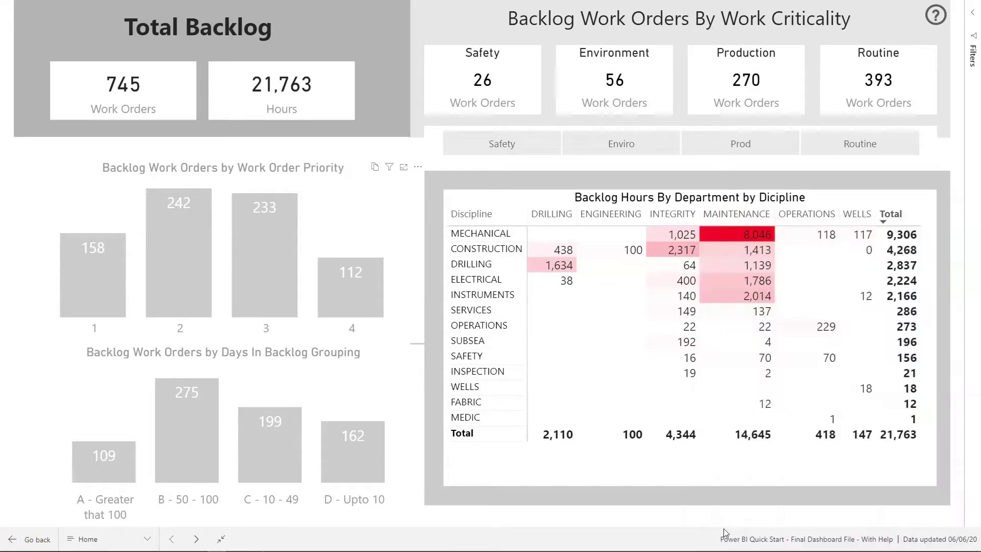
left_click_drag(3, 3, 186, 156)
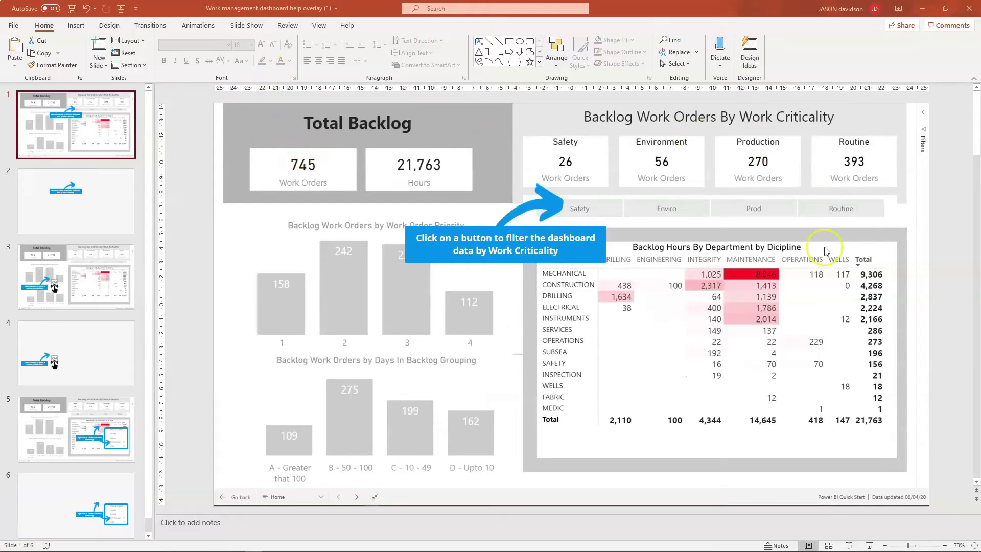
In PowerPoint, check the slide size options of the help overlay presentation
left_click(112, 27)
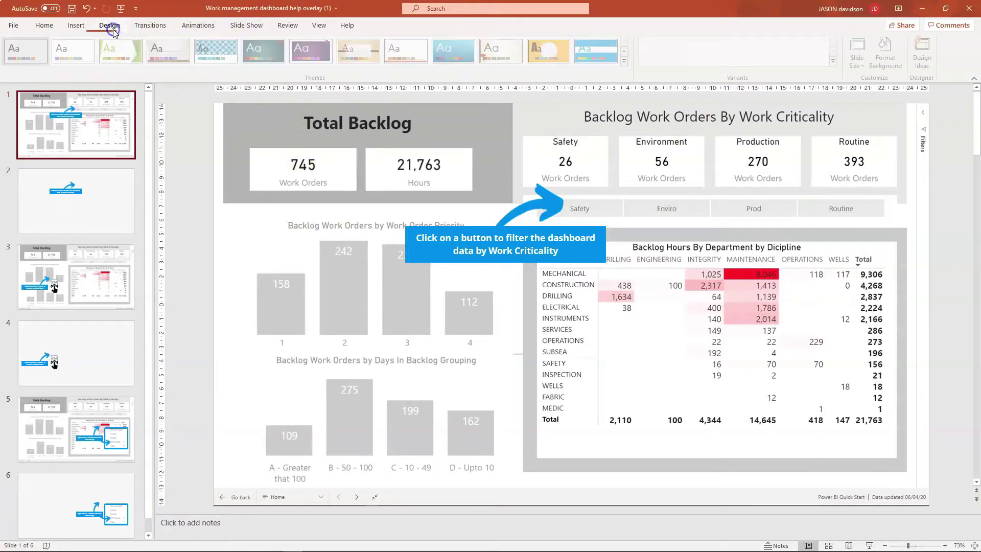
left_click(859, 65)
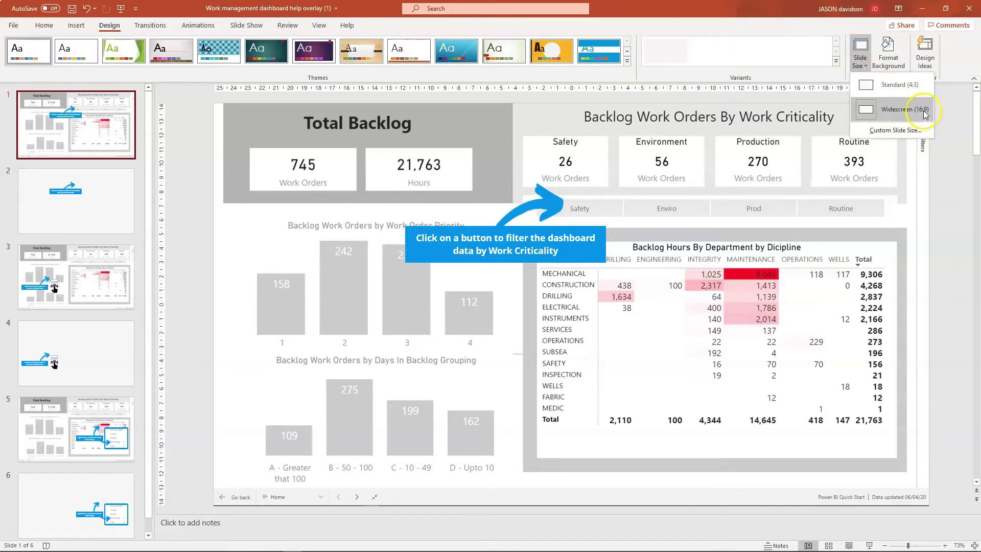
left_click(194, 113)
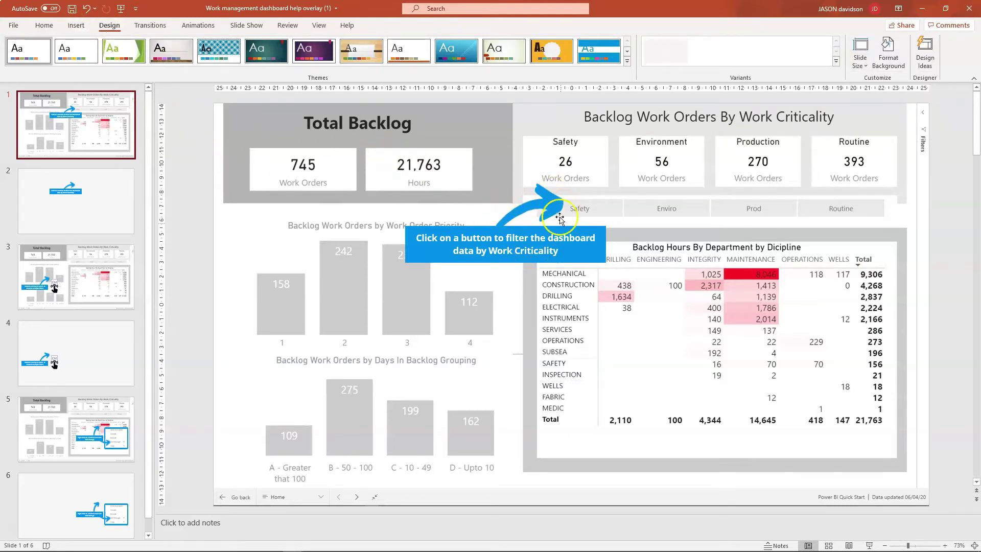
Examine the arrow and the Work Criticality callout box laid over the dashboard screenshot on slide 1
left_click(559, 219)
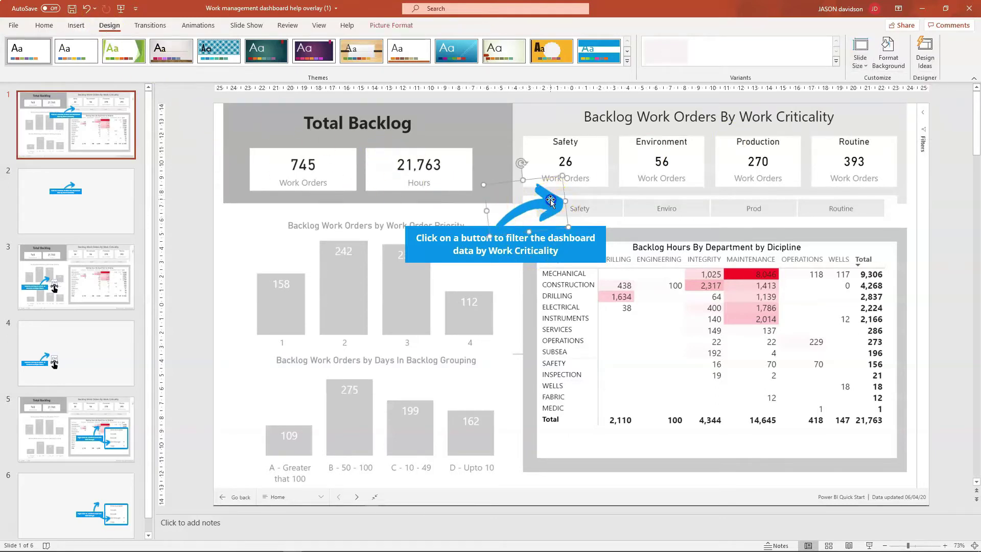
left_click(438, 229)
left_click_drag(552, 209, 584, 209)
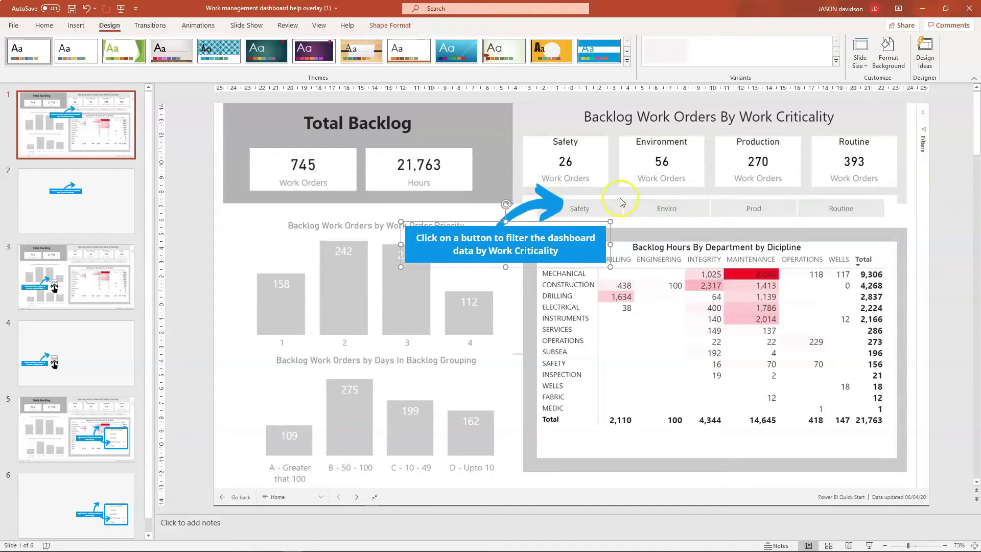
Review the help callouts on slides 3 and 5, ending on slide 2 with the callout alone
left_click(97, 249)
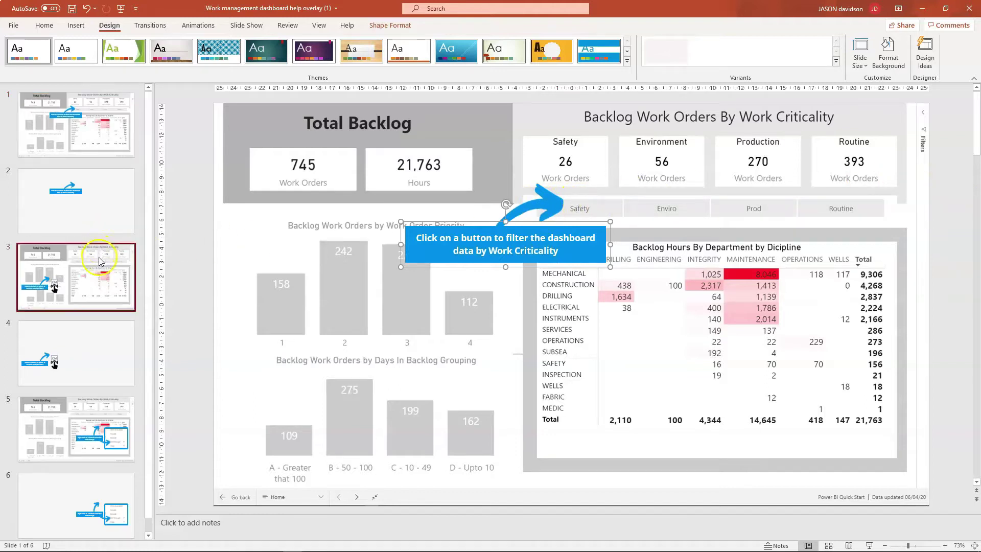
left_click(127, 410)
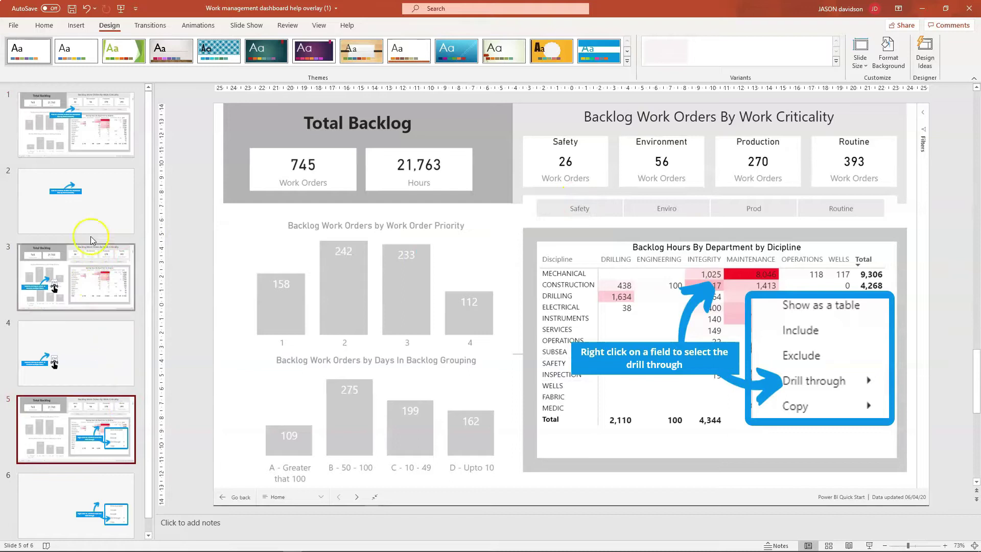
left_click(100, 137)
left_click(97, 189)
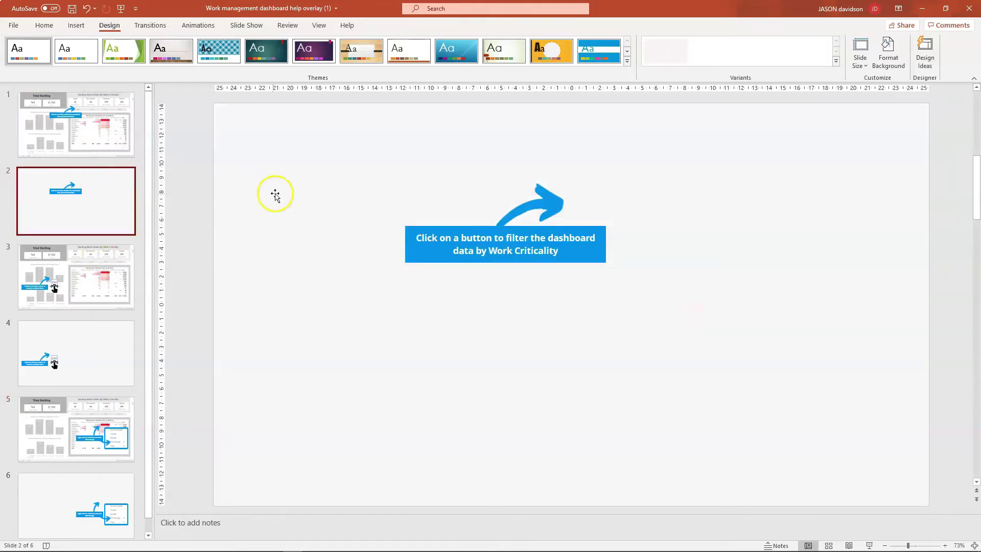
Inspect the custom fill colour and transparency of the slide-sized background rectangle on slide 2
left_click(298, 169)
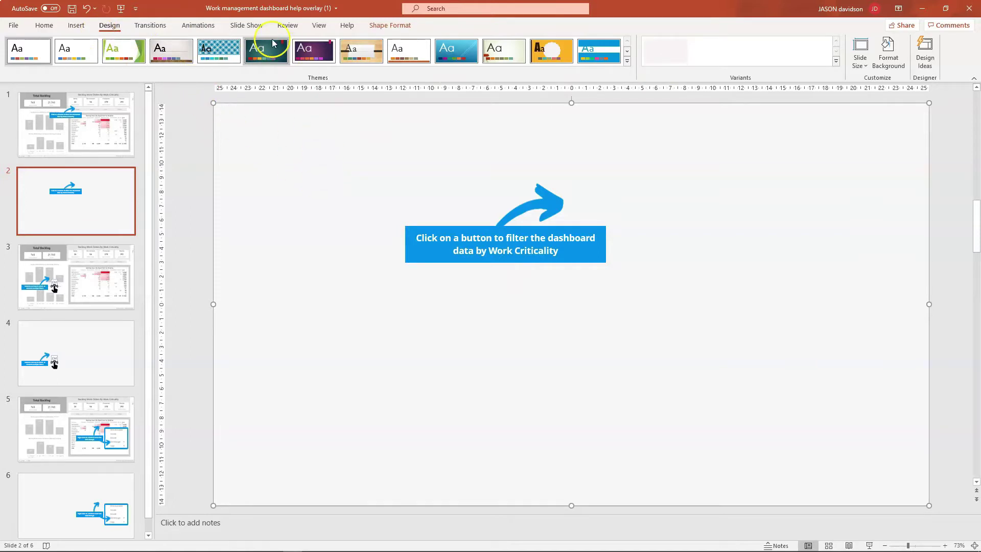
left_click(396, 26)
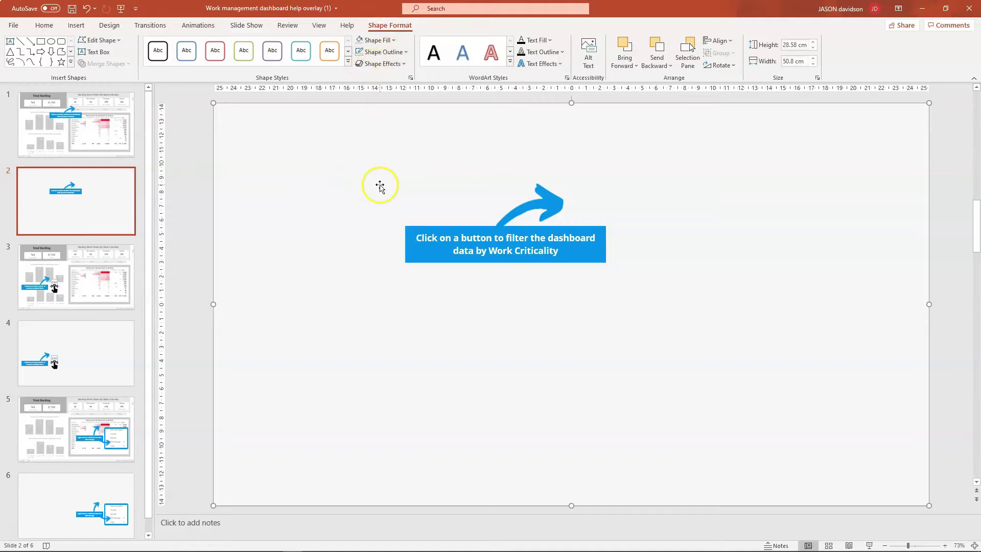
left_click(397, 40)
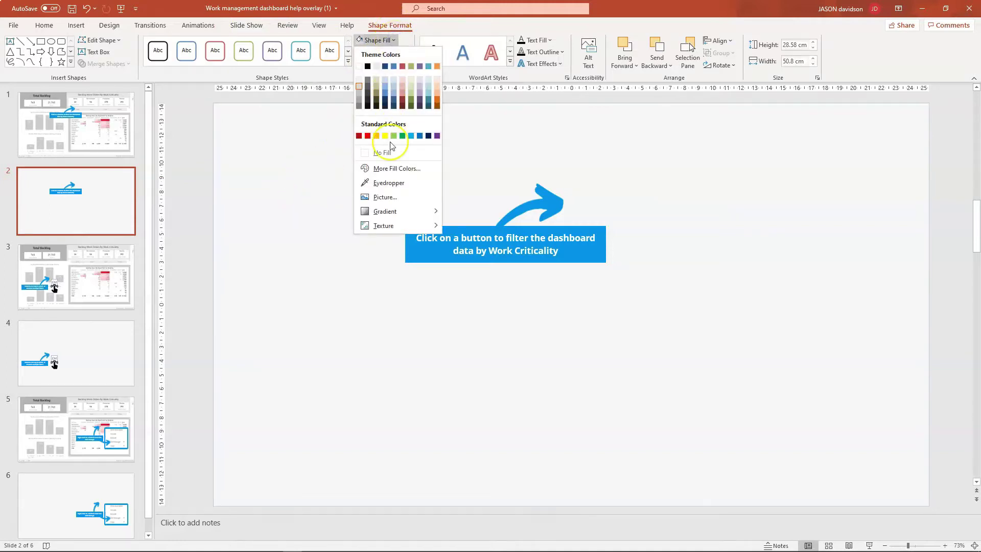
left_click(392, 168)
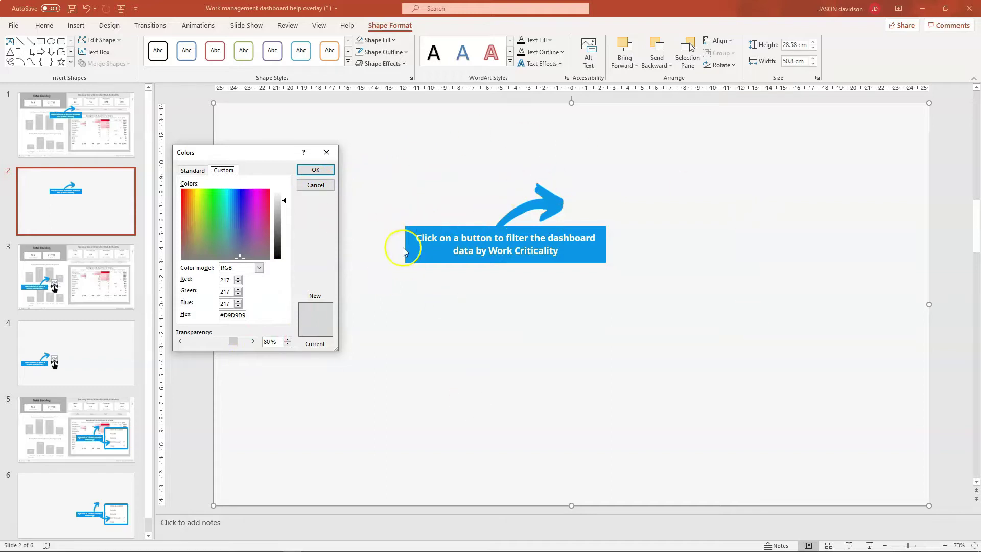
left_click(323, 188)
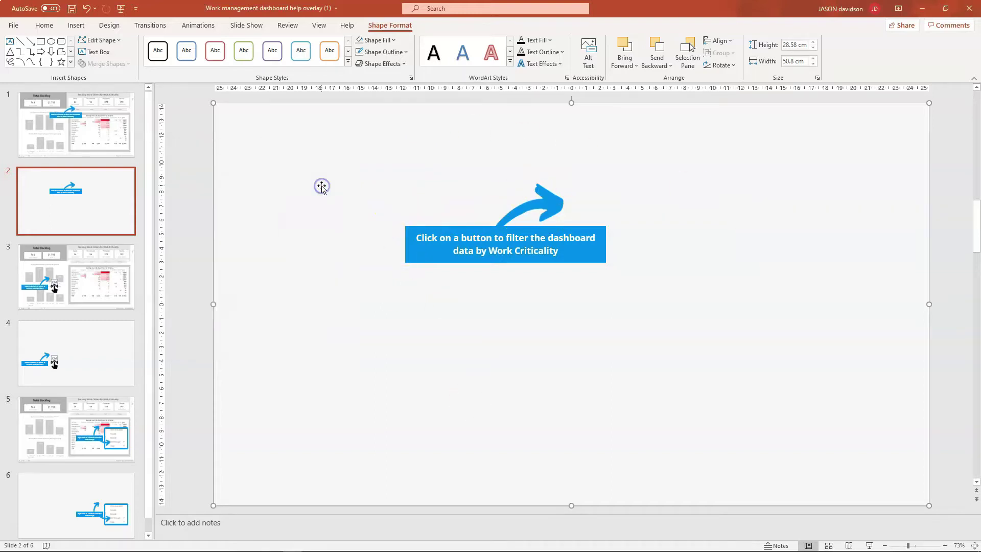
left_click(199, 105)
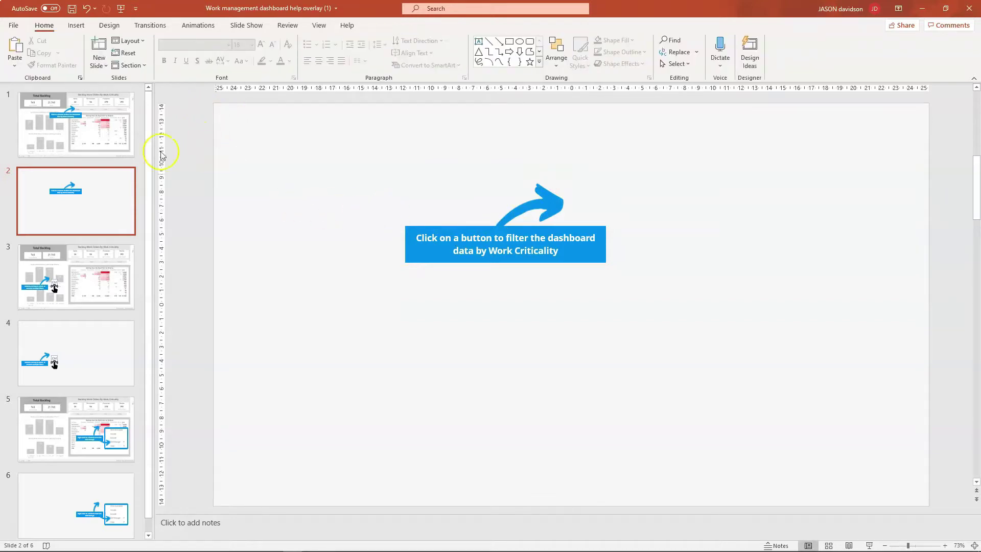
Try to save all objects on slide 2 together as a PNG picture under the existing name Help 1
left_click(251, 163)
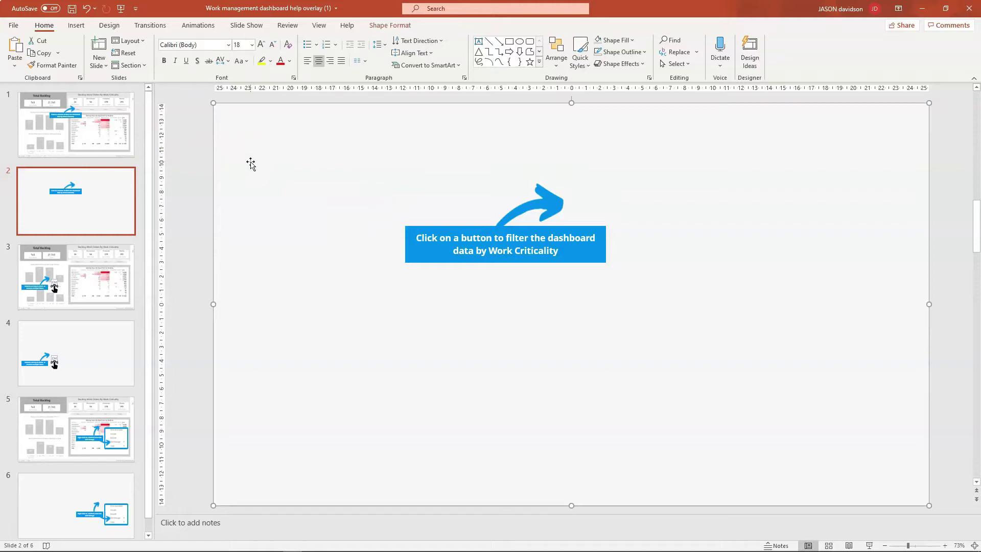
key("ctrl+a")
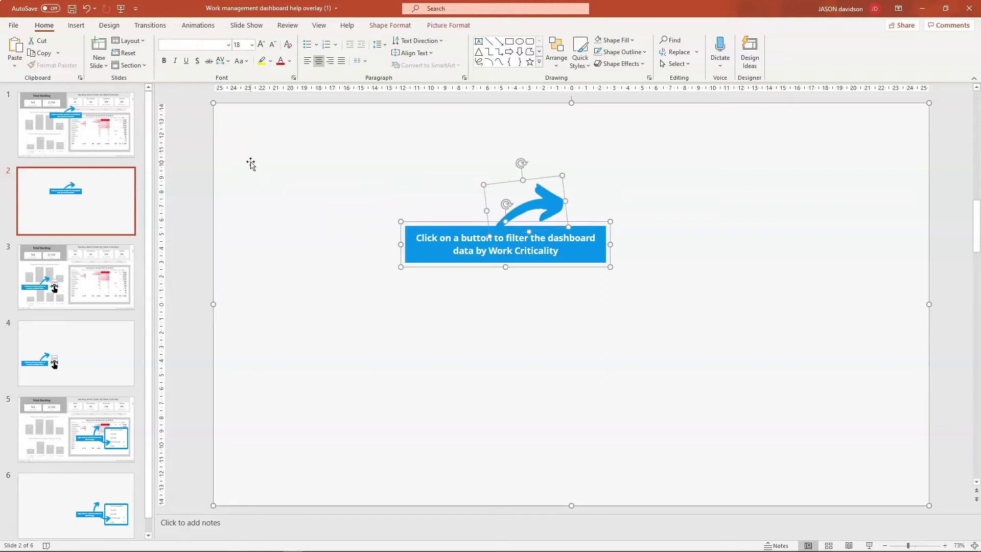
right_click(303, 213)
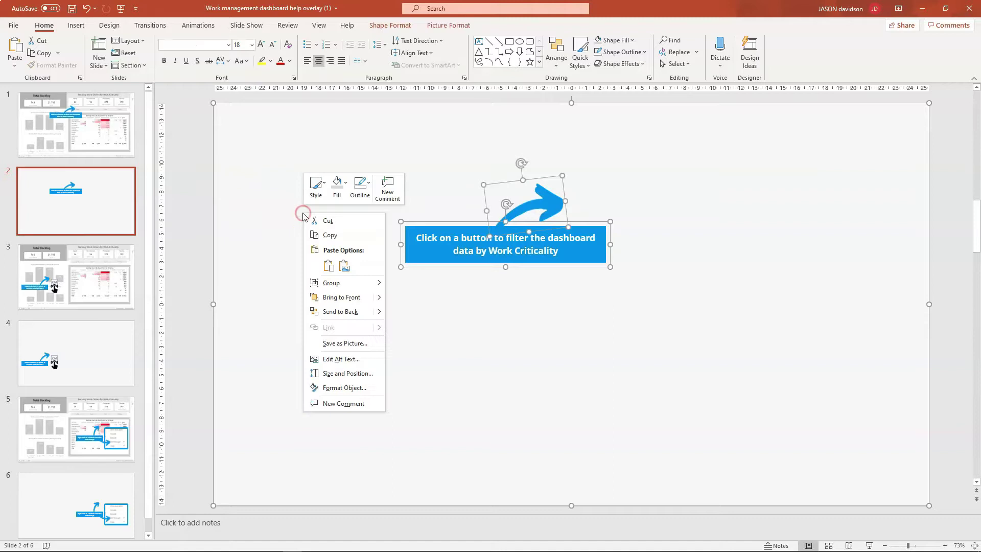
left_click(340, 345)
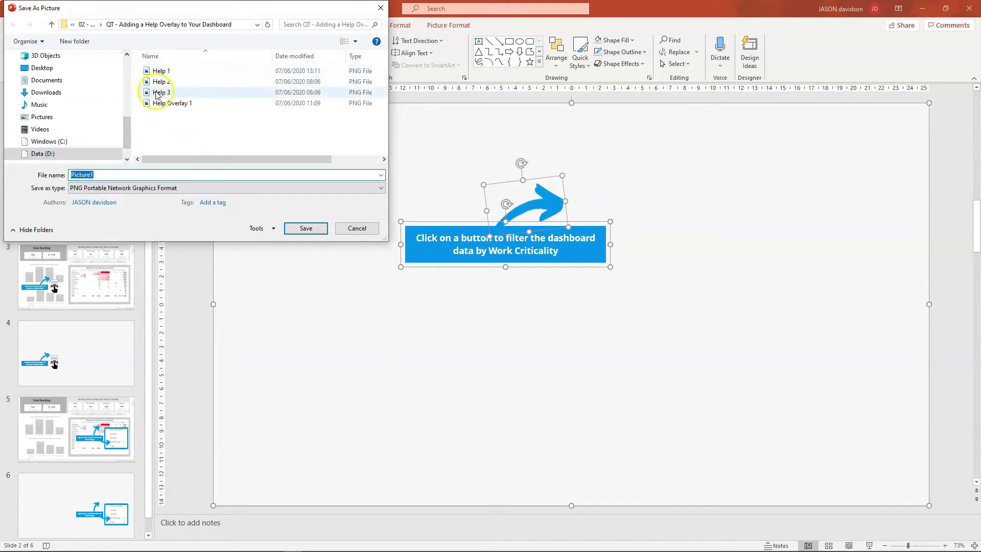
left_click(161, 71)
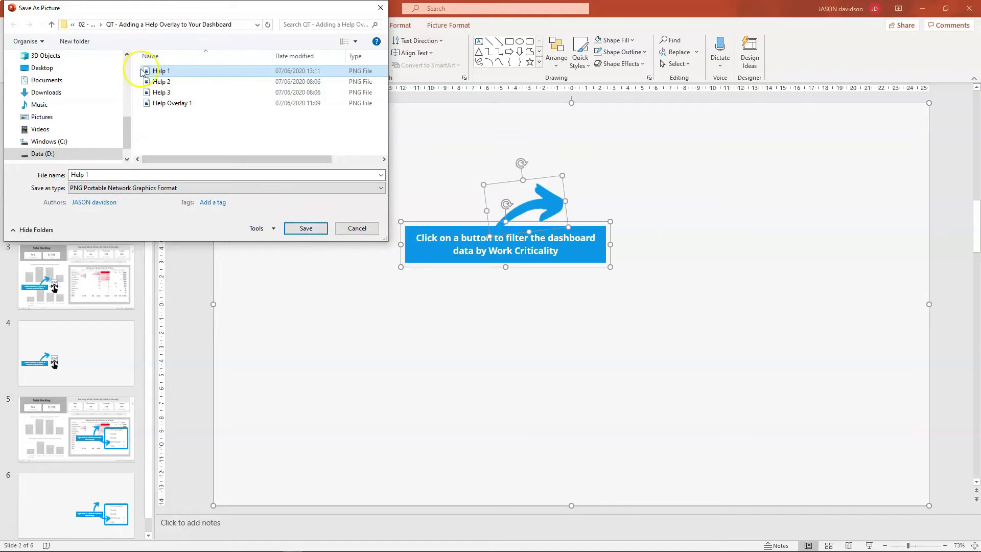
left_click(357, 228)
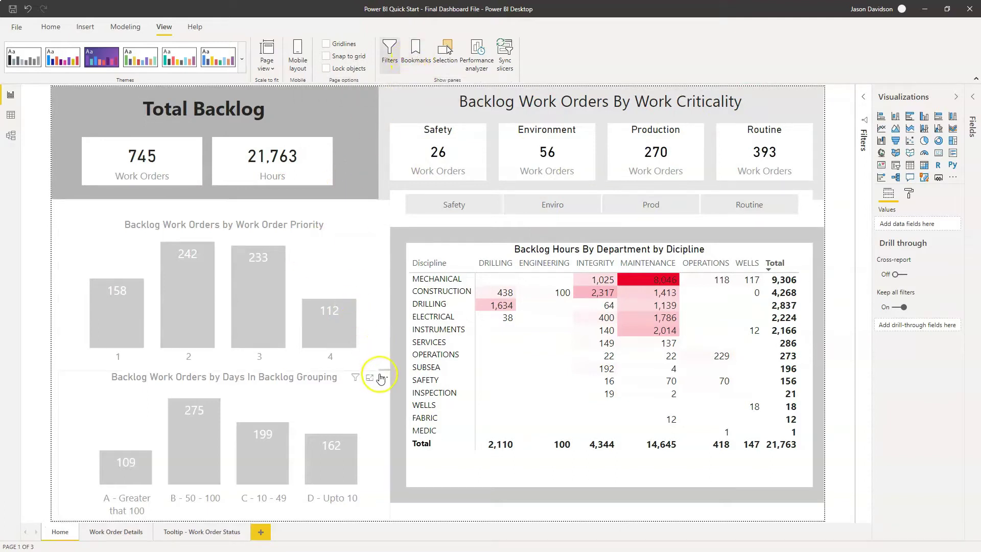
In Power BI Desktop, show the Bookmarks and Selection panes beside the Home page of the dashboard file
left_click(417, 58)
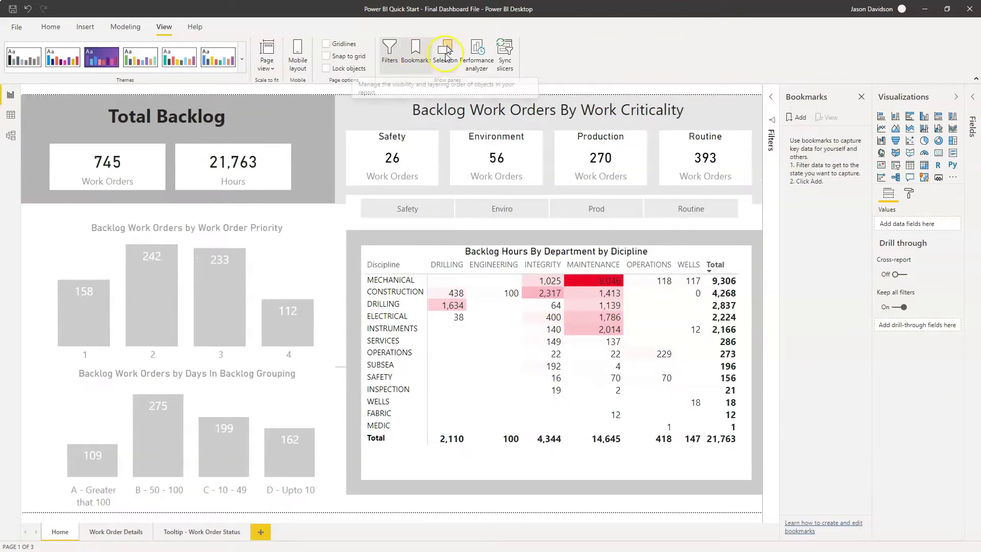
left_click(445, 47)
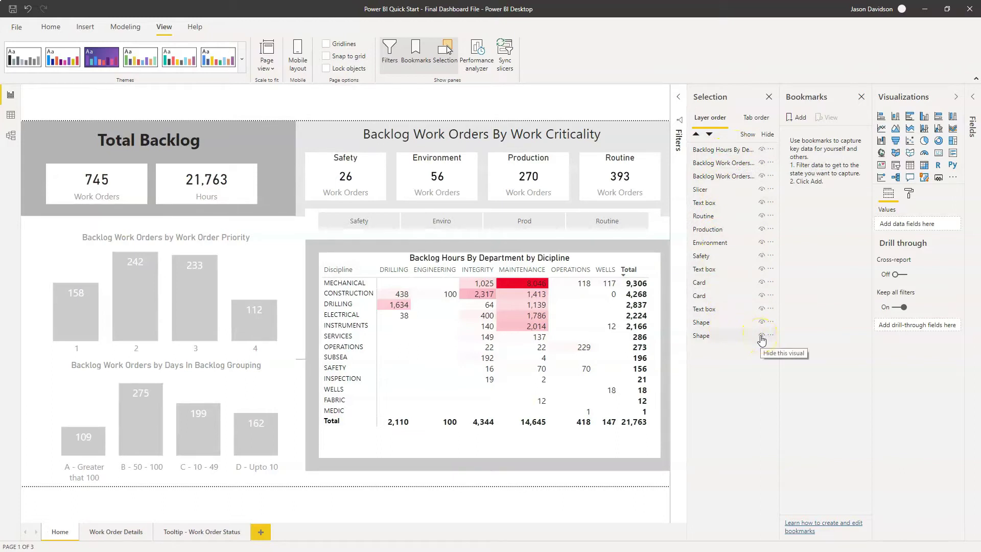
left_click(756, 190)
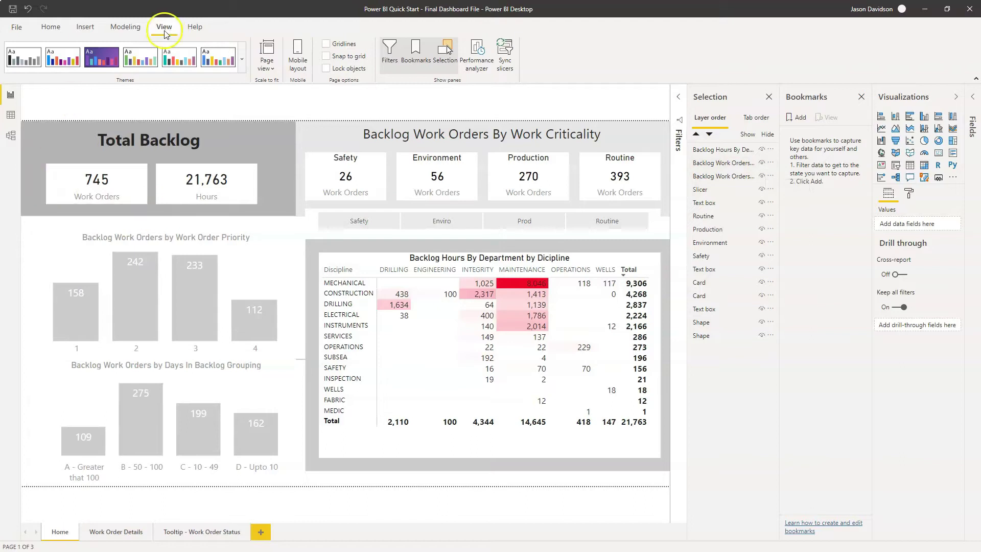
Insert the saved help overlay image with the Work Criticality callout onto the Home page
left_click(86, 28)
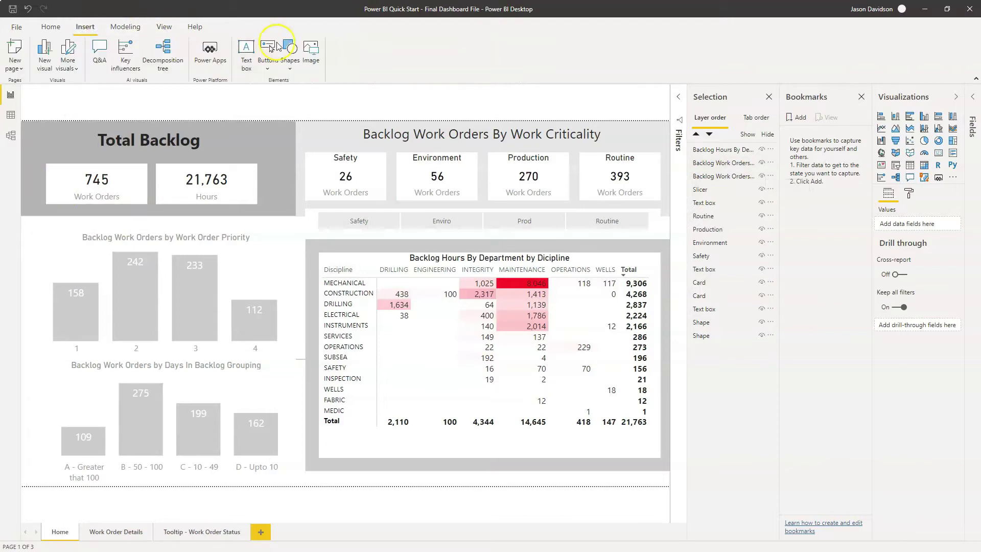
left_click(289, 69)
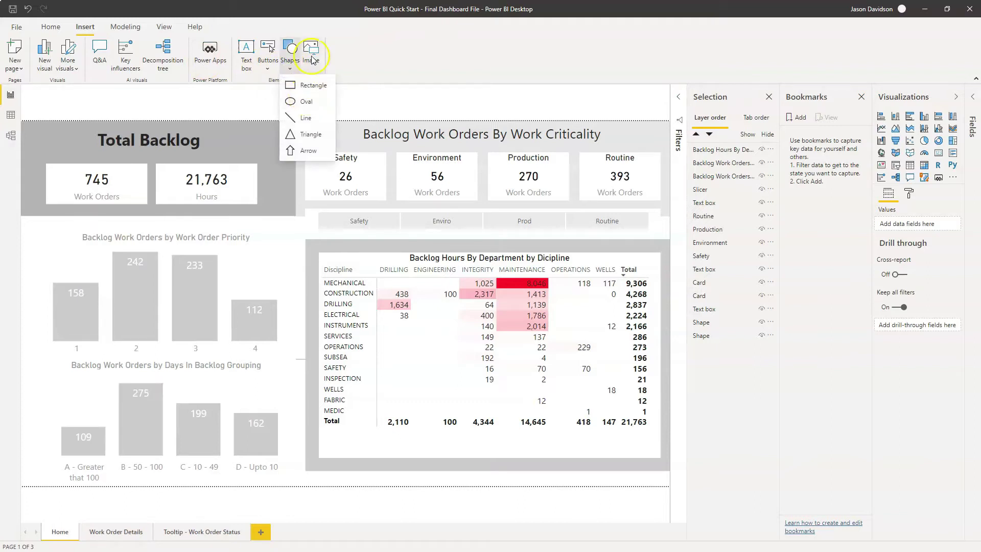
left_click(311, 56)
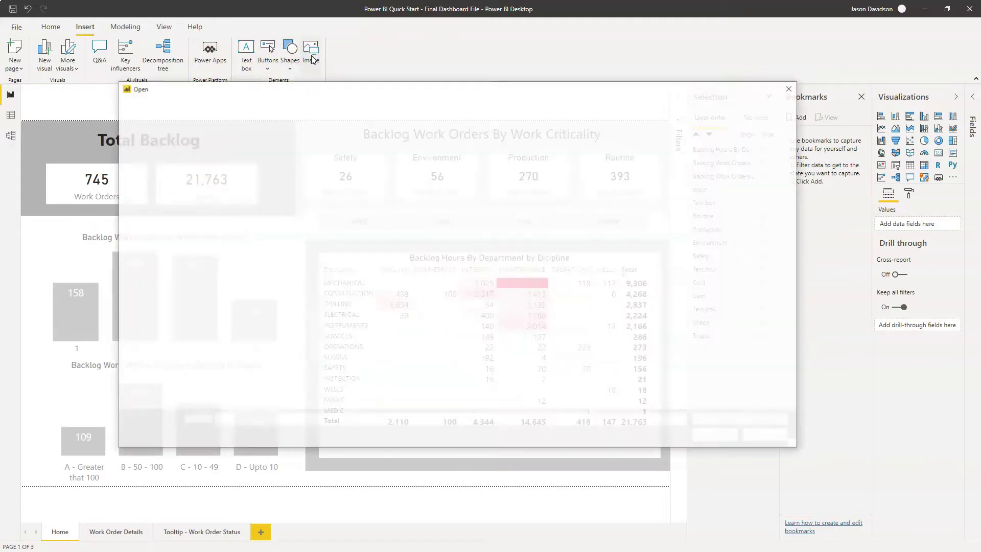
double_click(370, 152)
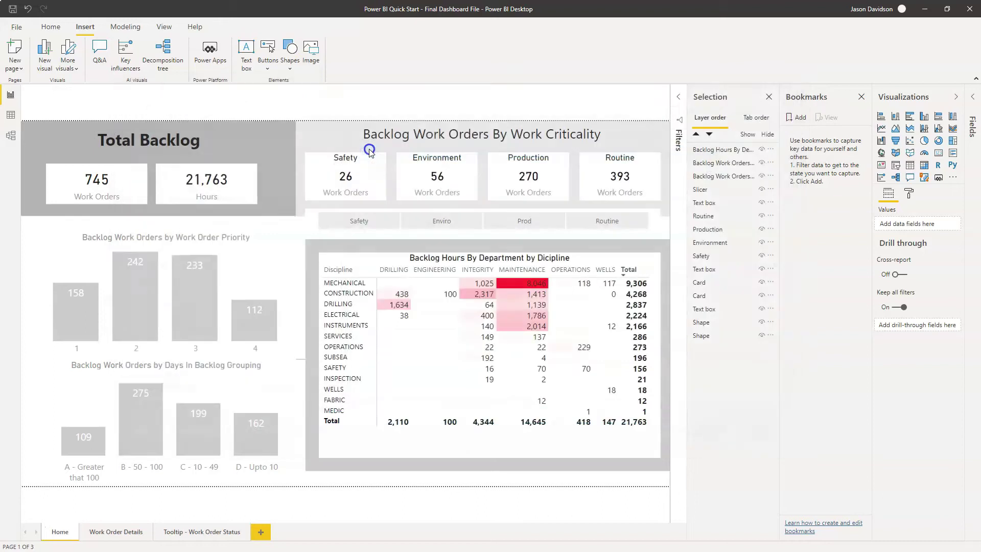
left_click(427, 283)
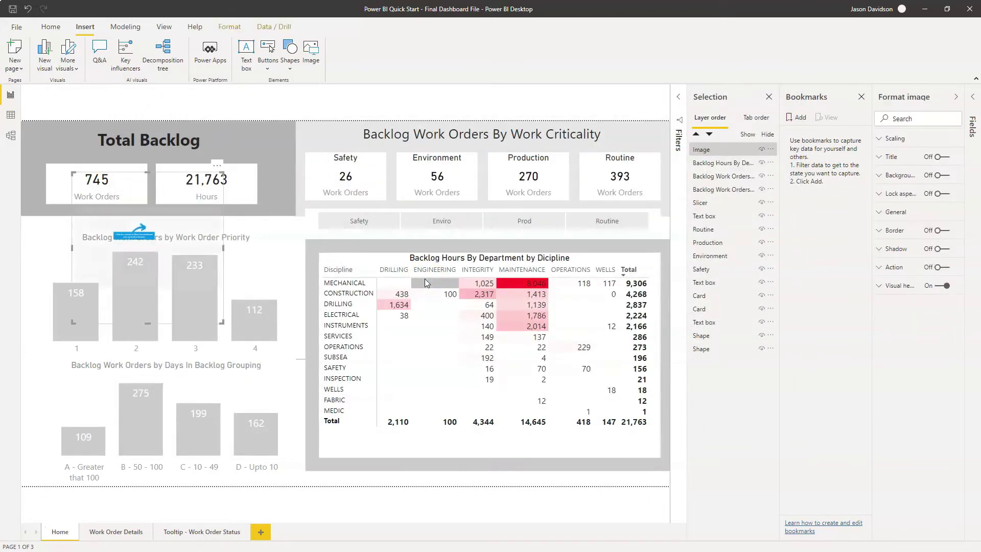
Stretch the help overlay image to cover the whole Home page and rename its layer Help 1
left_click_drag(64, 175, 14, 96)
left_click_drag(221, 323, 674, 491)
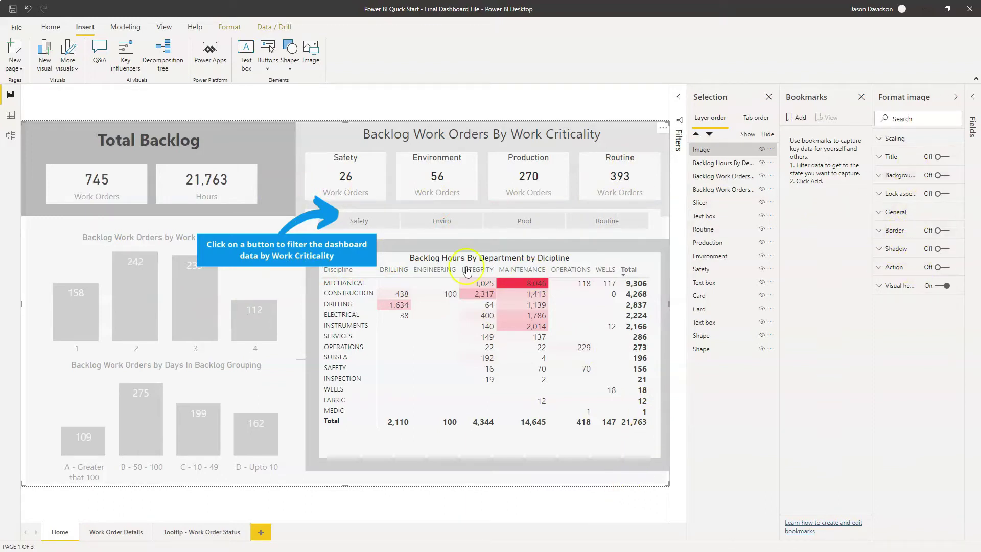
left_click(705, 151)
double_click(706, 154)
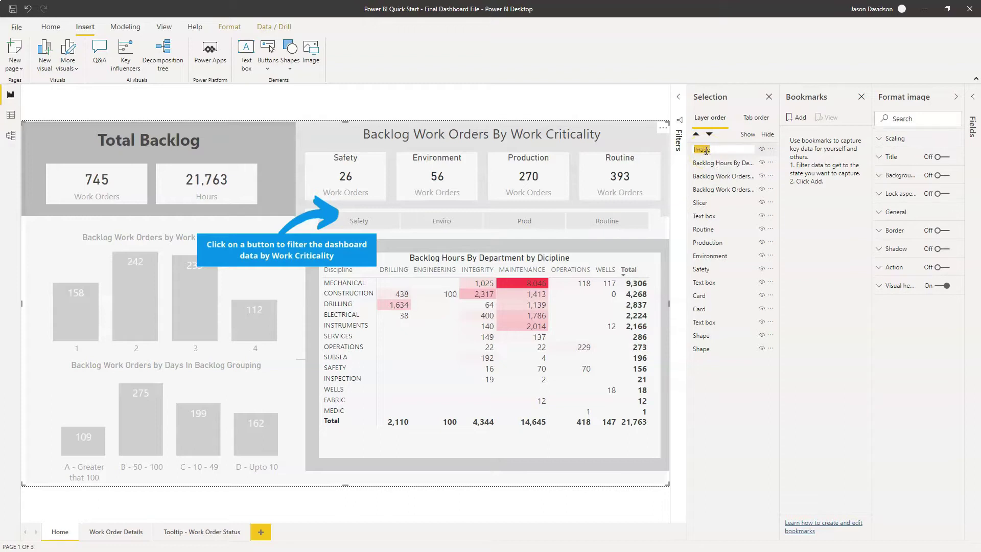
type("Help 1")
key("Return")
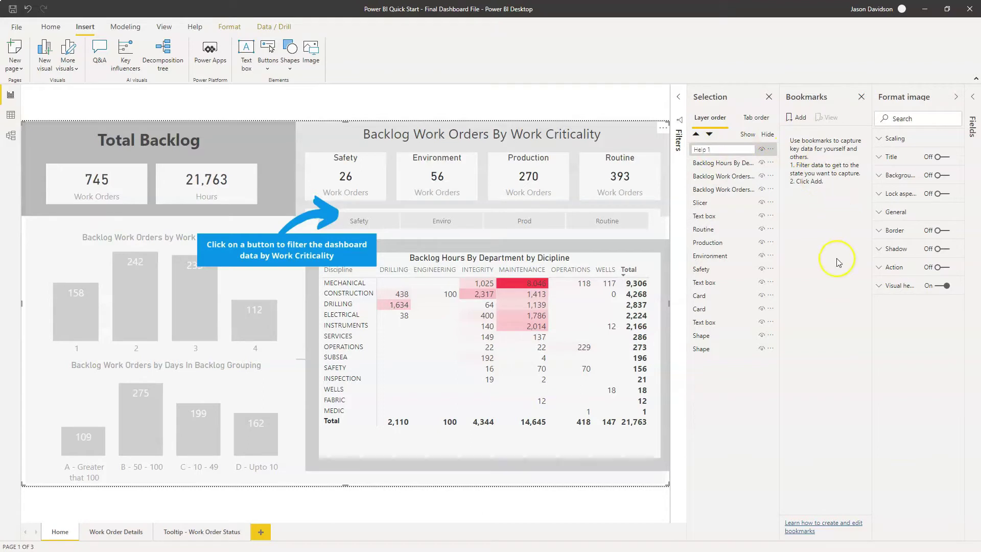
Add a bookmark of the current page, name it Home and apply it
left_click(798, 118)
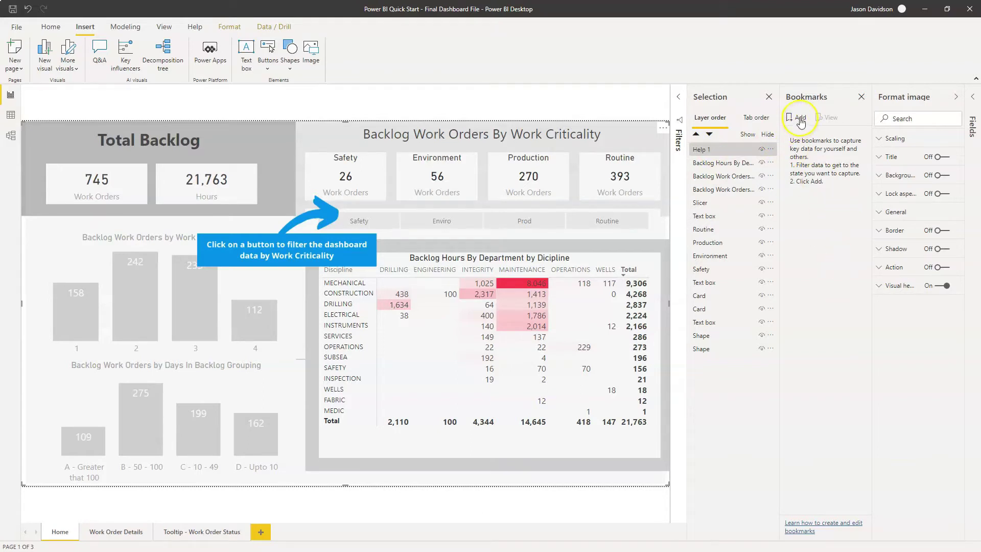
left_click(801, 133)
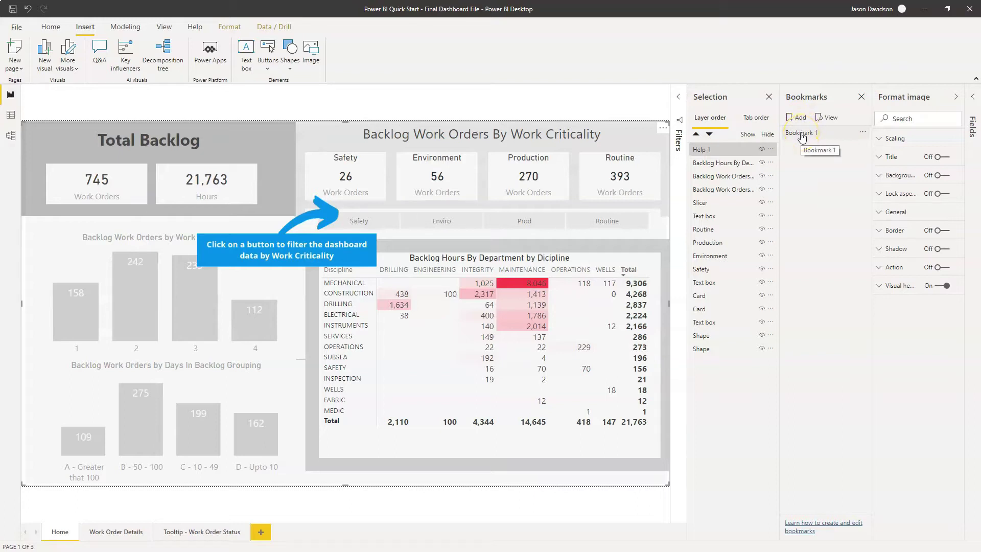
double_click(801, 133)
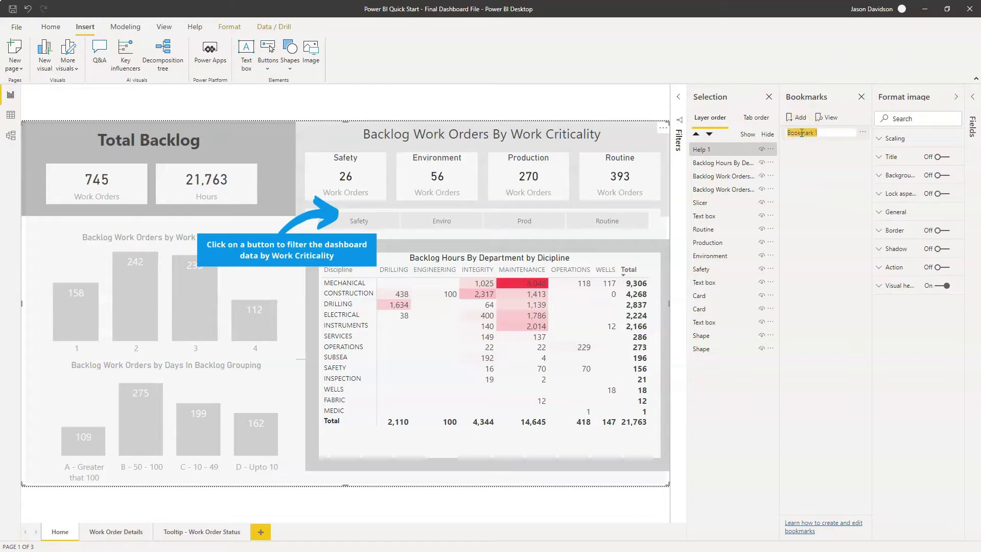
left_click(593, 159)
left_click(805, 139)
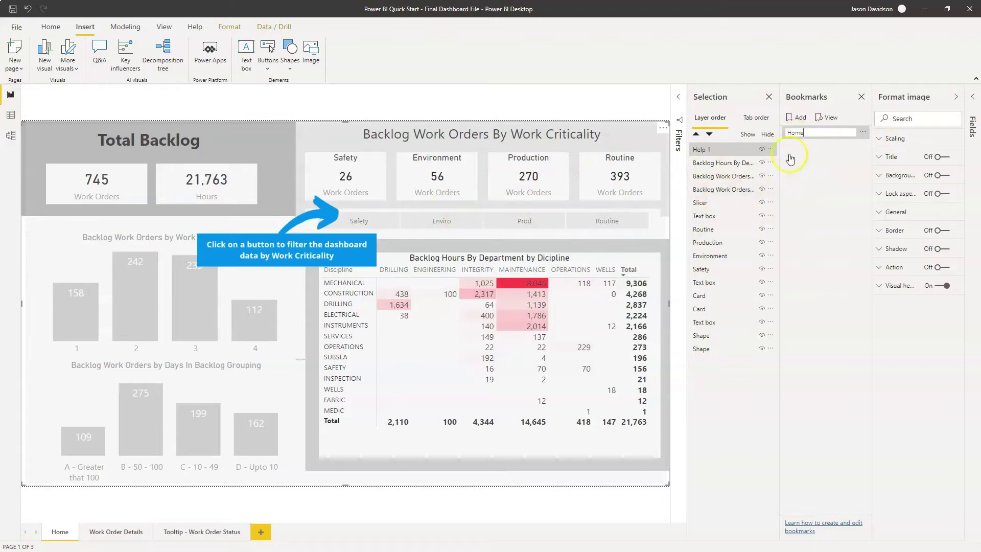
left_click(806, 162)
left_click(804, 136)
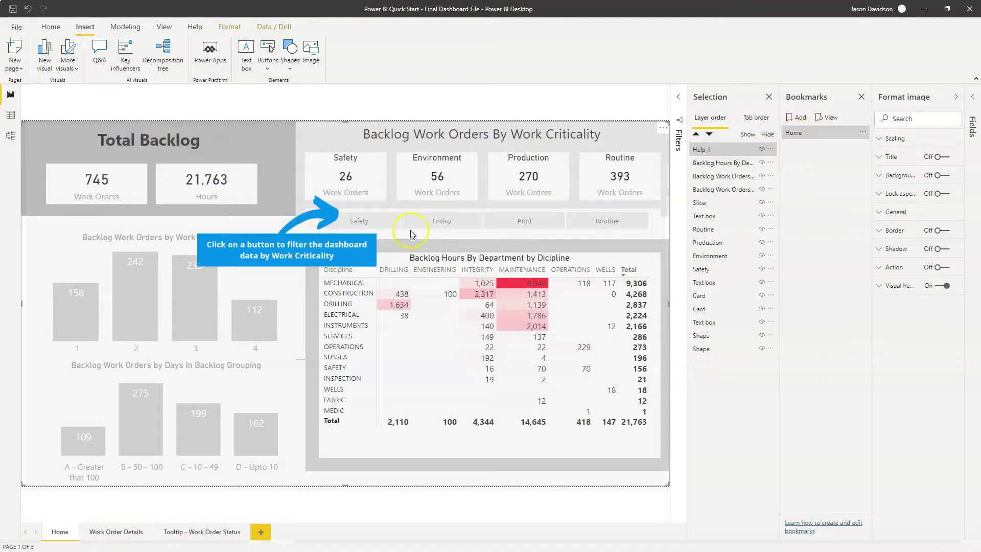
left_click(817, 133)
Pull the overlay's upper edge down, insert a Help button at the right end of the page header, and turn off its background
left_click_drag(346, 122, 350, 148)
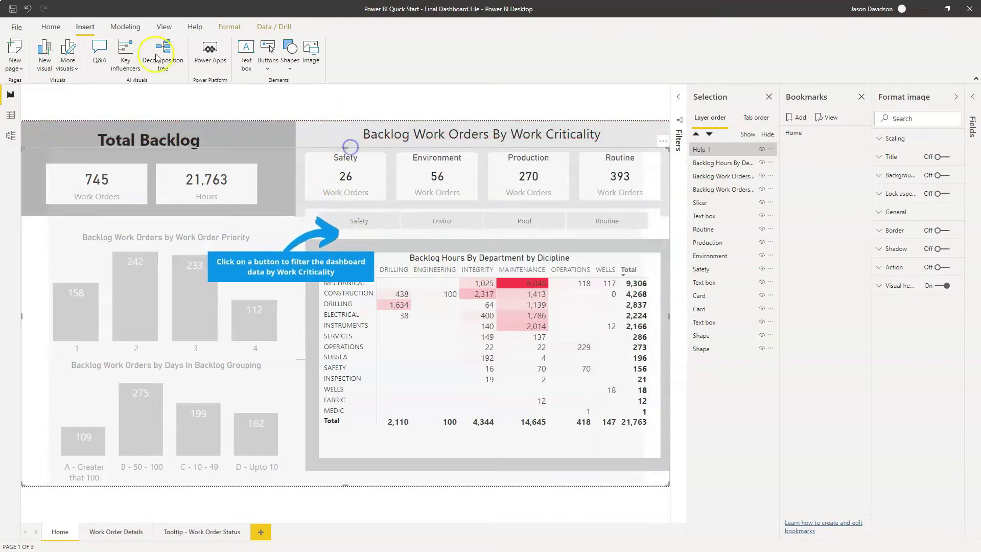
left_click(267, 64)
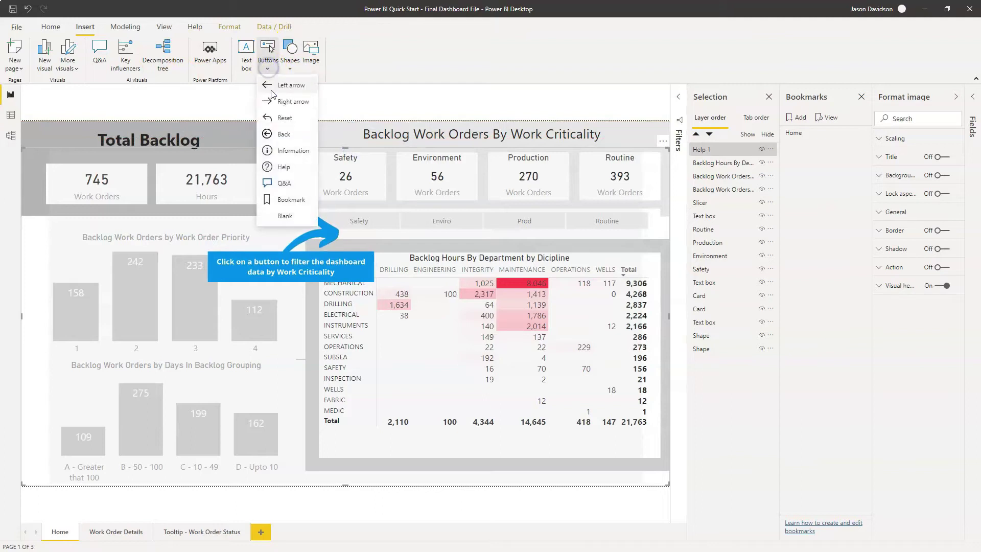
left_click(284, 167)
left_click_drag(71, 139, 650, 133)
left_click(657, 136)
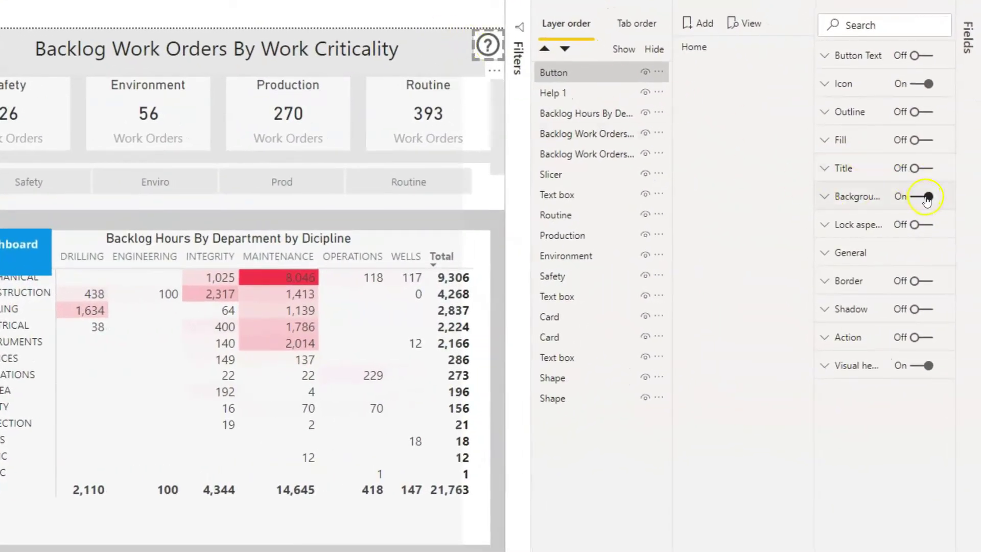
left_click(927, 198)
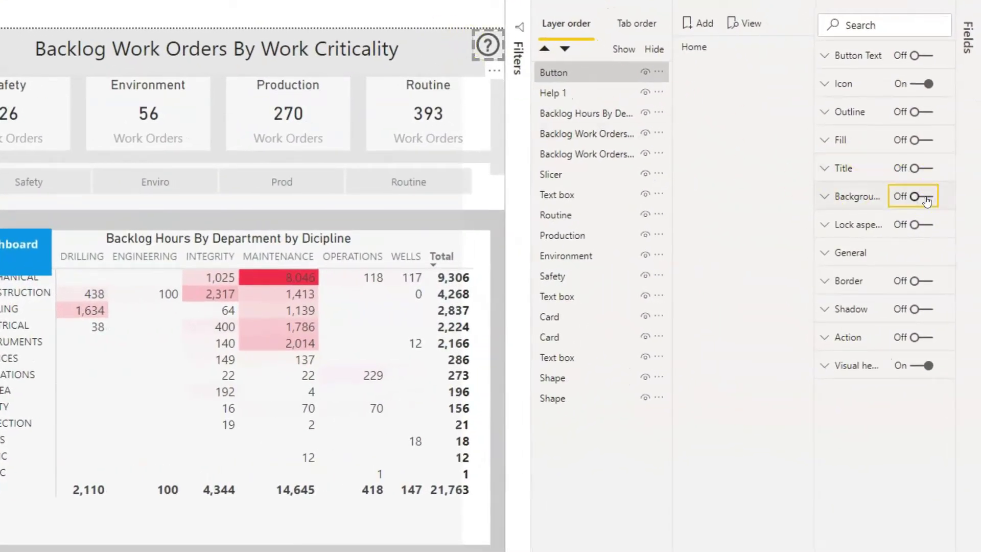
left_click(826, 338)
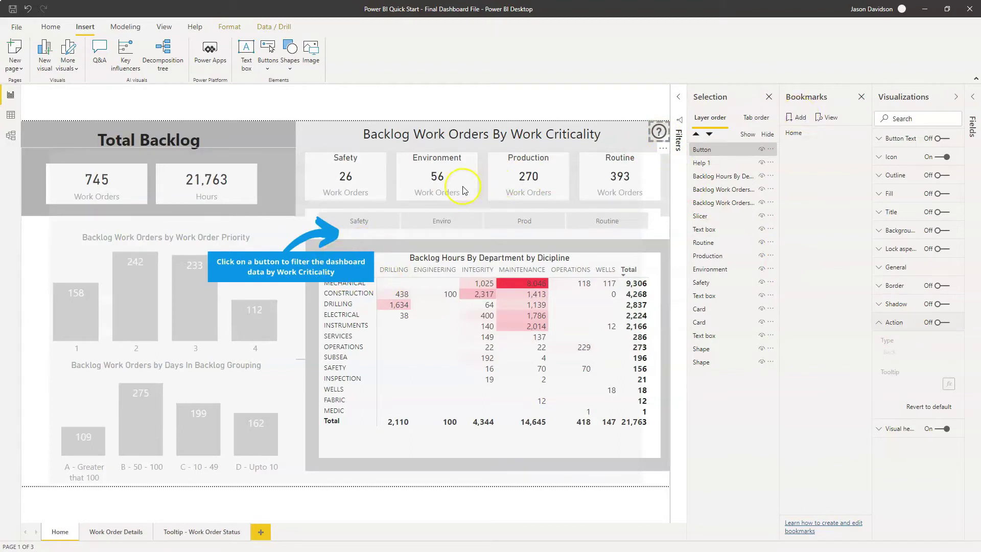
Add a second bookmark and stretch the overlay image back up to cover the full Home page
left_click(803, 118)
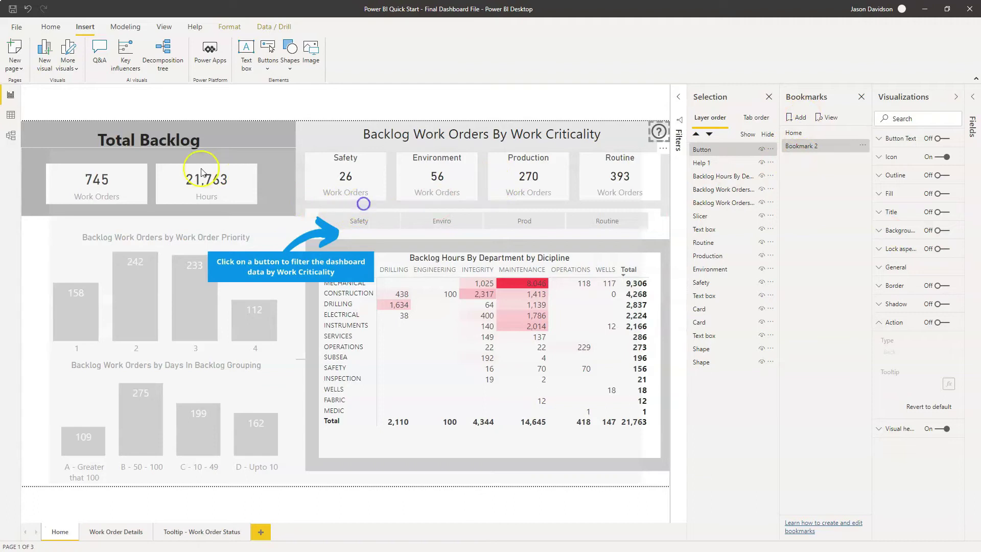
left_click(381, 161)
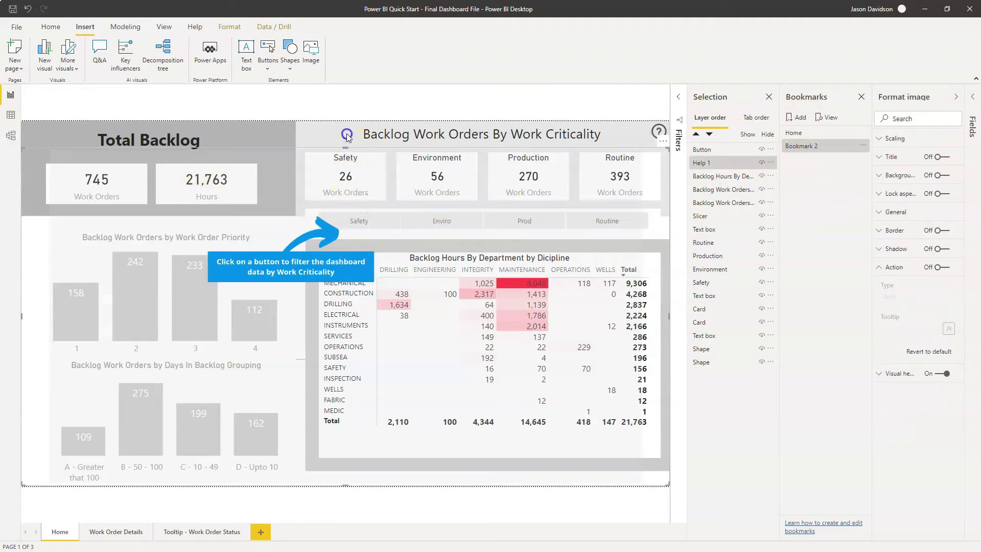
left_click_drag(346, 137, 346, 109)
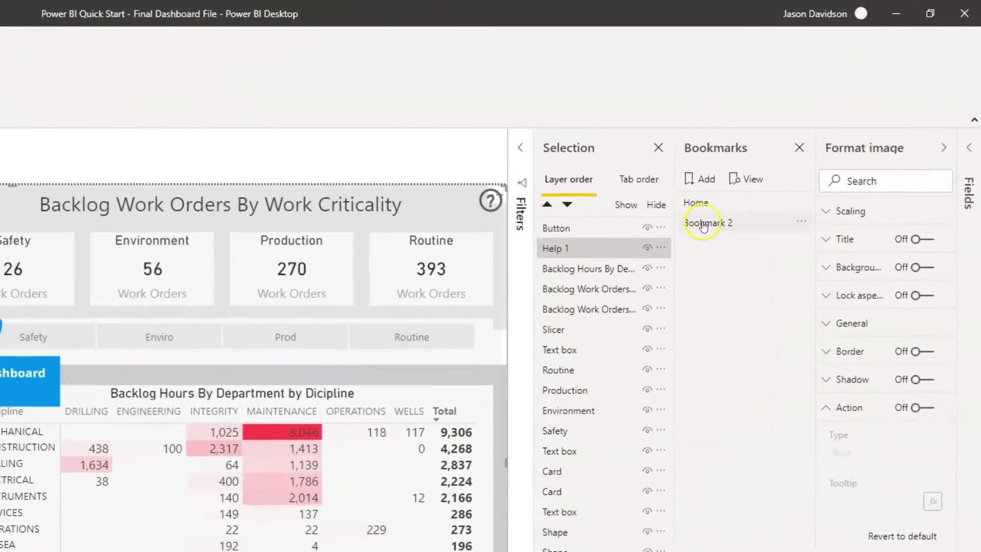
Rename the second bookmark Help 1 and update it to capture the full-page overlay
double_click(703, 224)
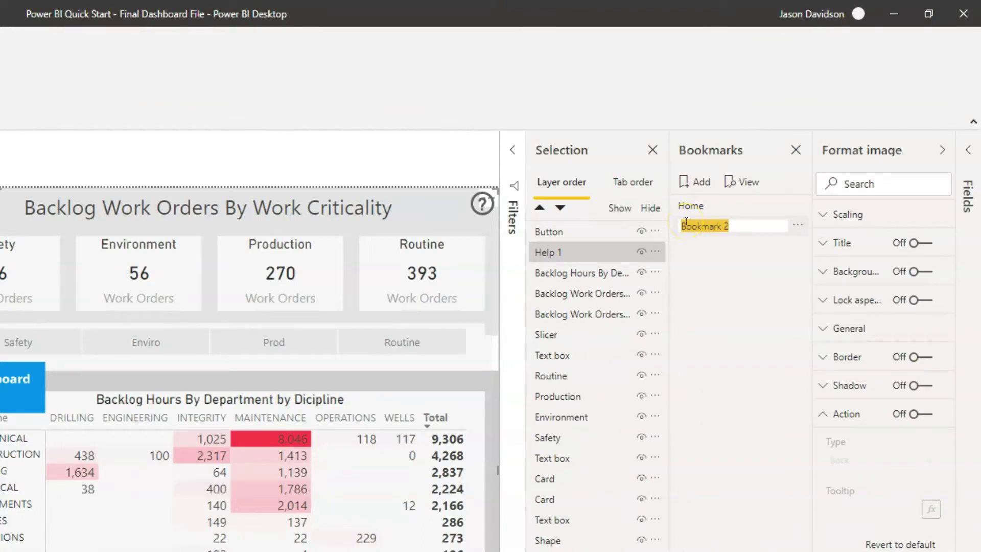
type("Help 1")
left_click(715, 288)
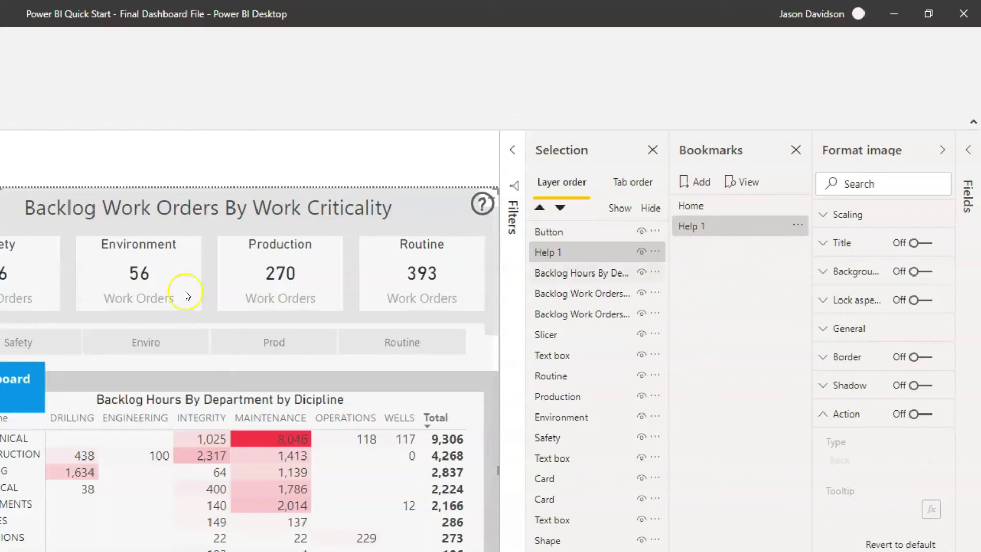
left_click(798, 225)
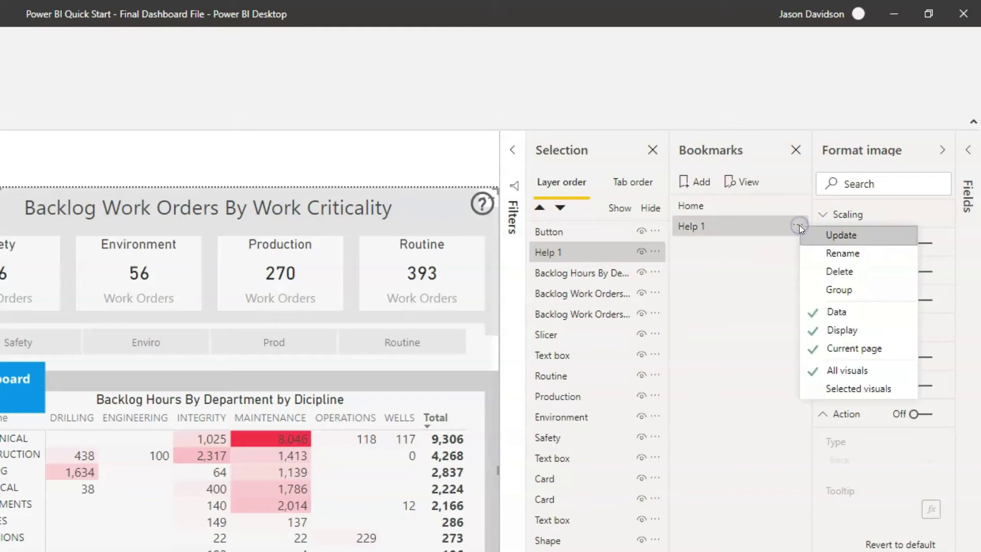
left_click(848, 237)
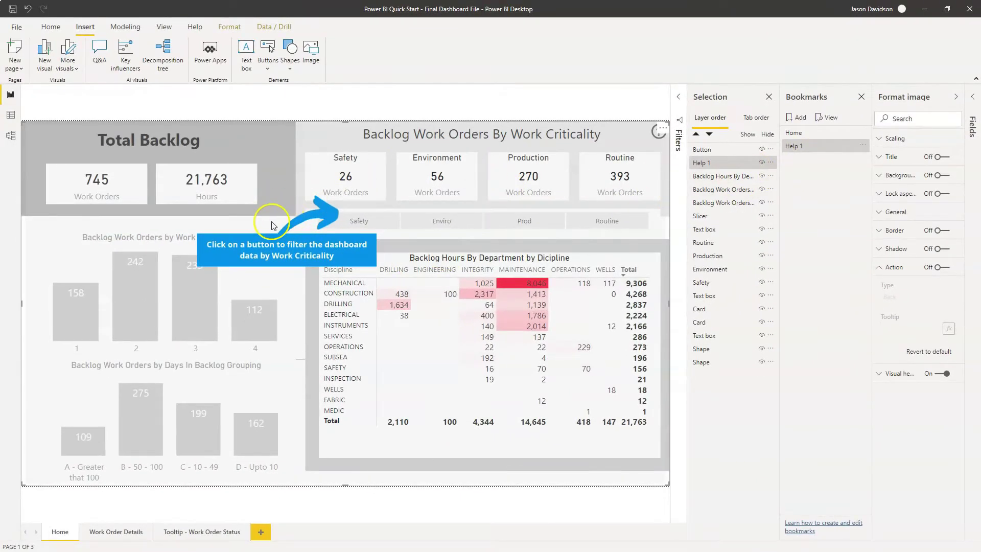
Update the Home bookmark with the Help 1 overlay layer hidden, and apply the Help 1 bookmark to test it
left_click(814, 133)
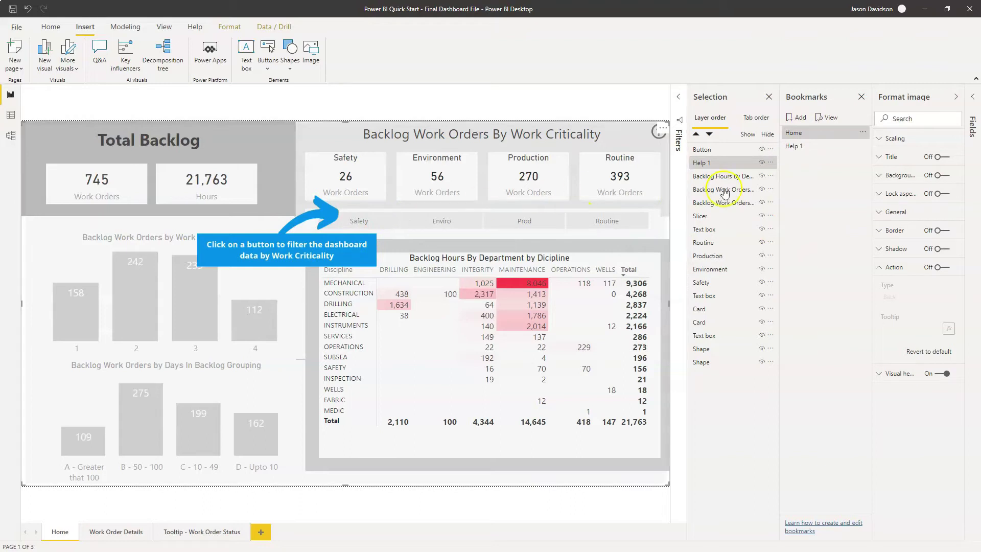
left_click(761, 162)
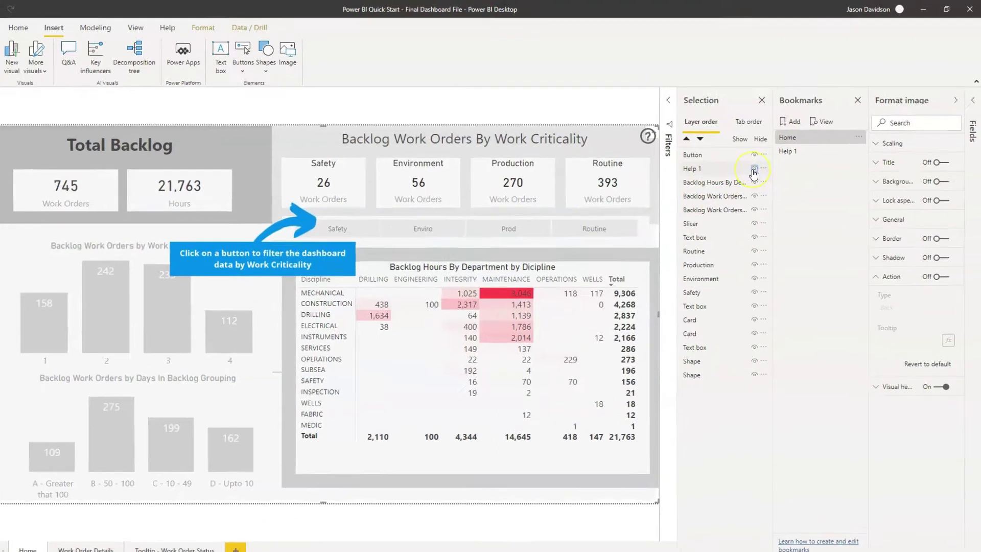
left_click(754, 170)
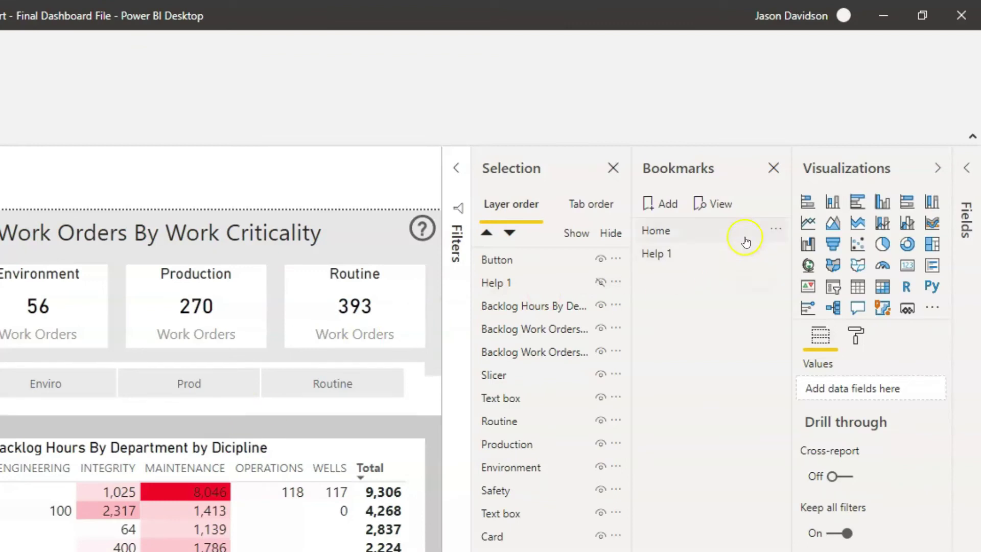
left_click(777, 232)
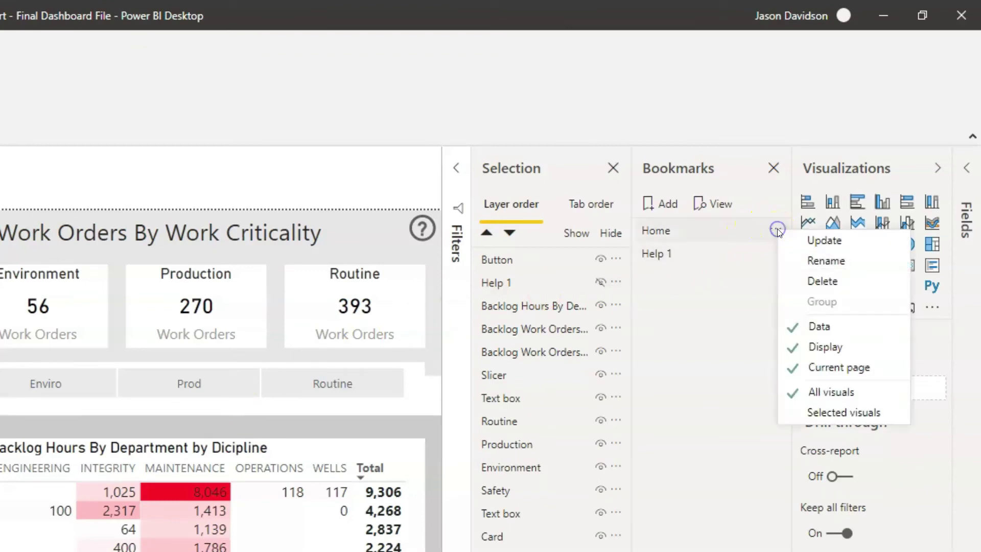
left_click(821, 241)
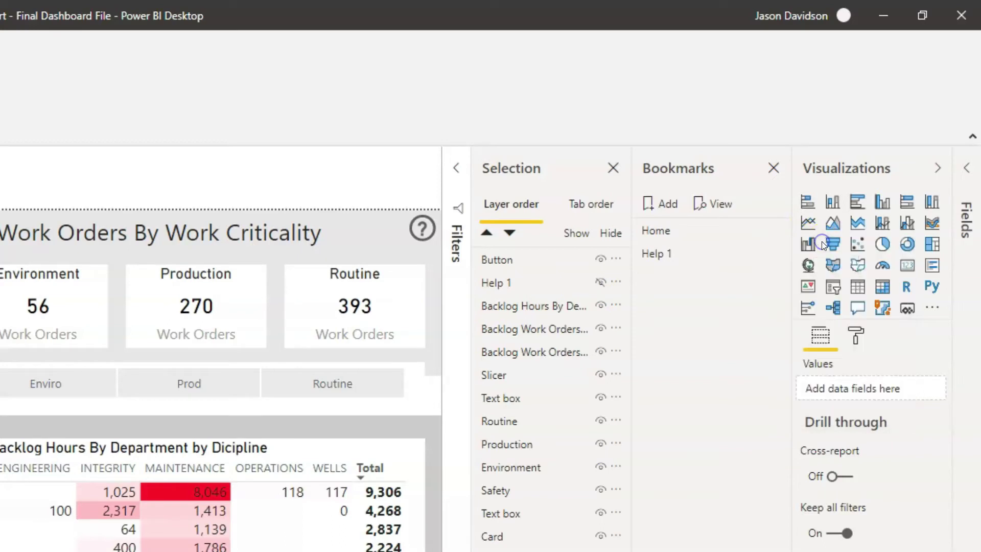
left_click(650, 261)
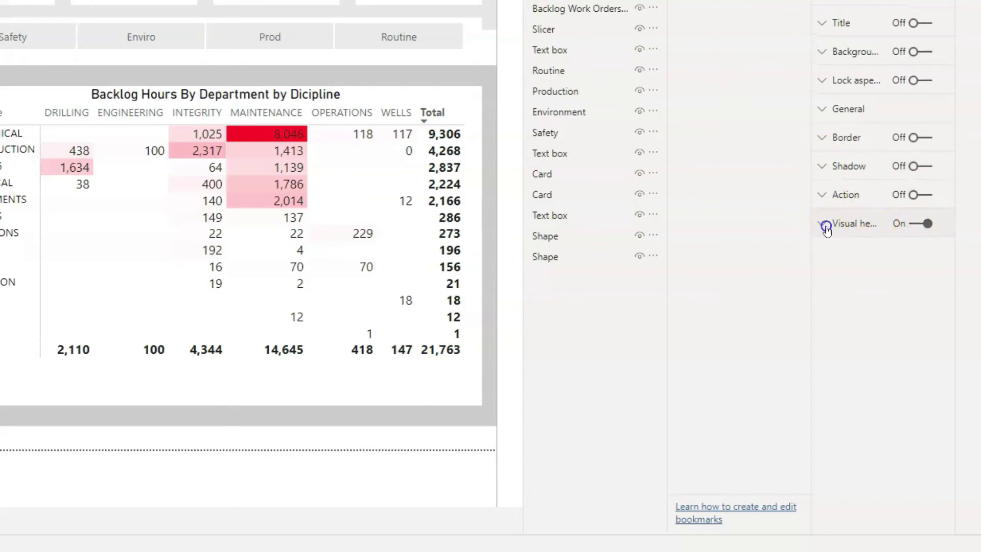
Turn on the Help button's action with type Bookmark and the Help 1 bookmark as its target
left_click(825, 228)
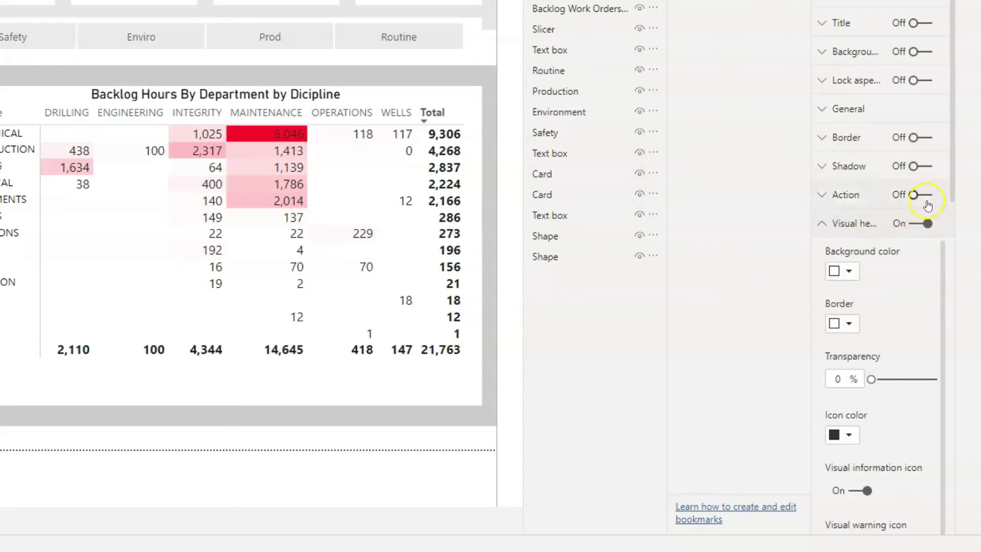
left_click(818, 223)
left_click(823, 196)
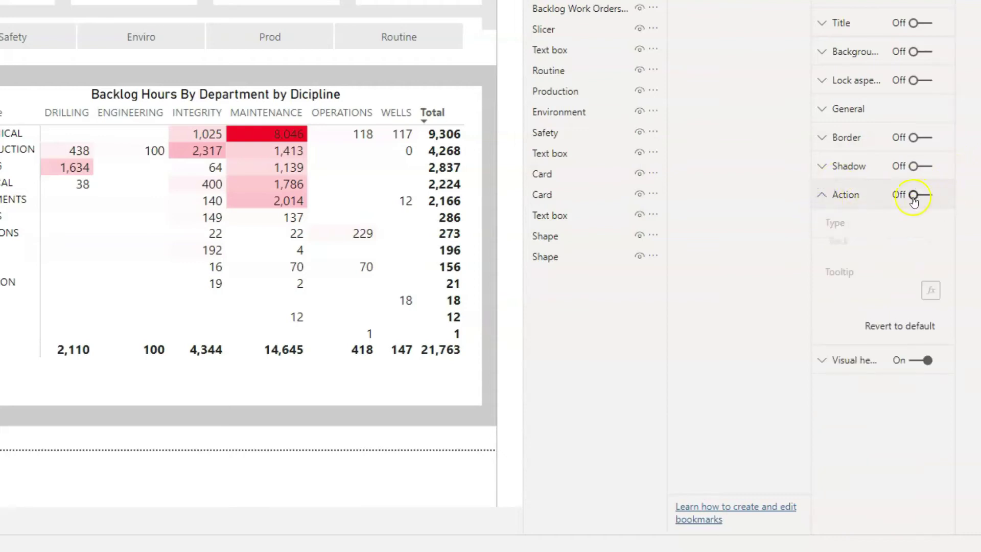
left_click(914, 199)
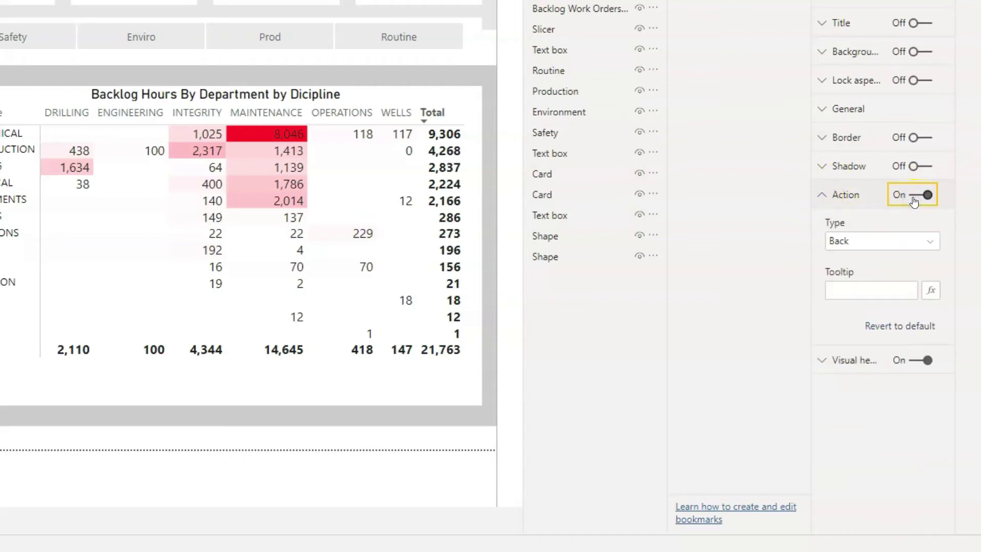
left_click(840, 241)
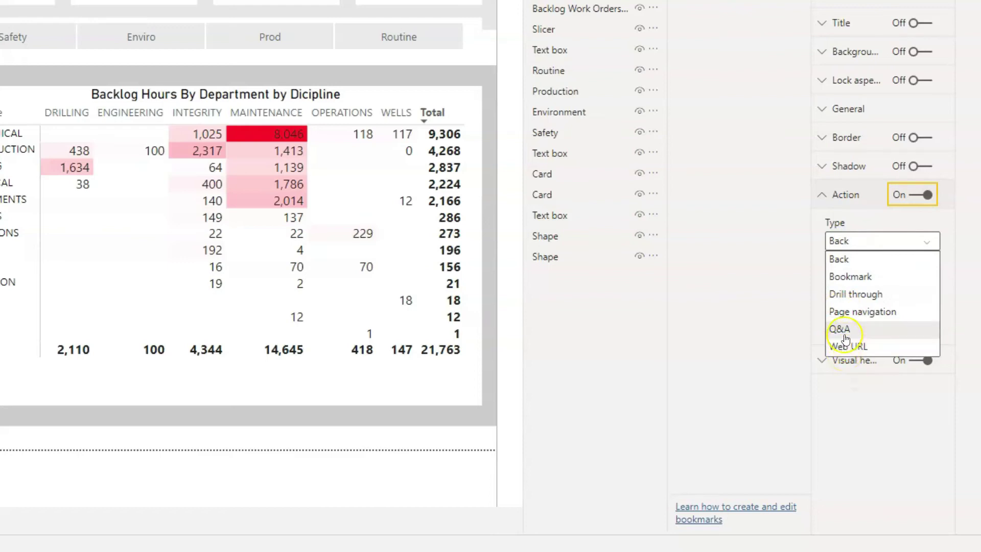
left_click(855, 280)
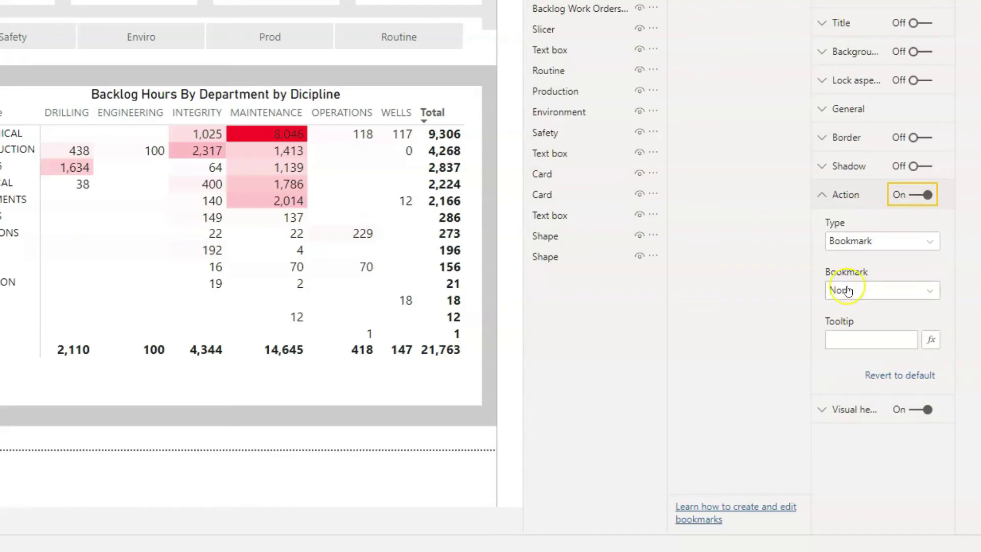
left_click(860, 290)
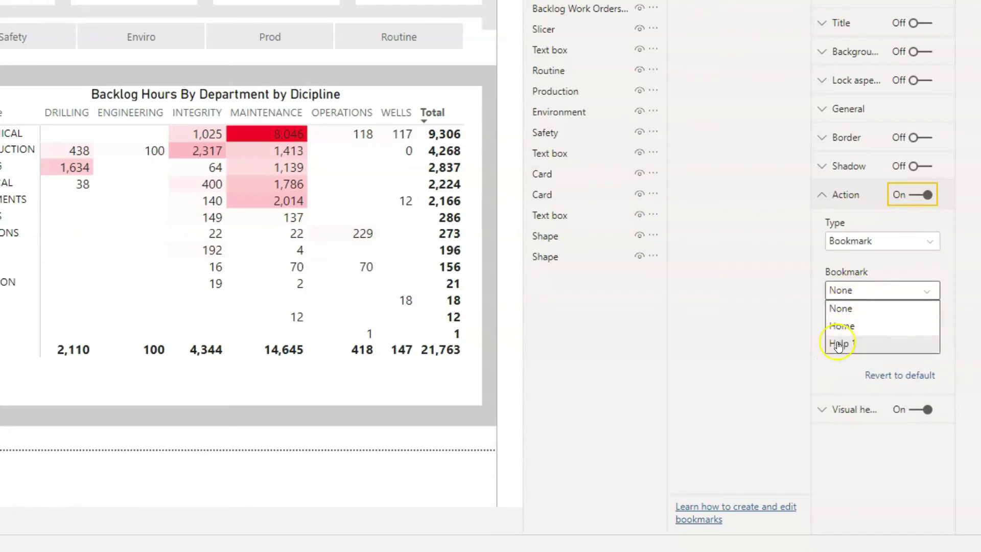
left_click(841, 344)
Set the Help button's tooltip to "Click to view help overlay" and test the button
left_click(858, 340)
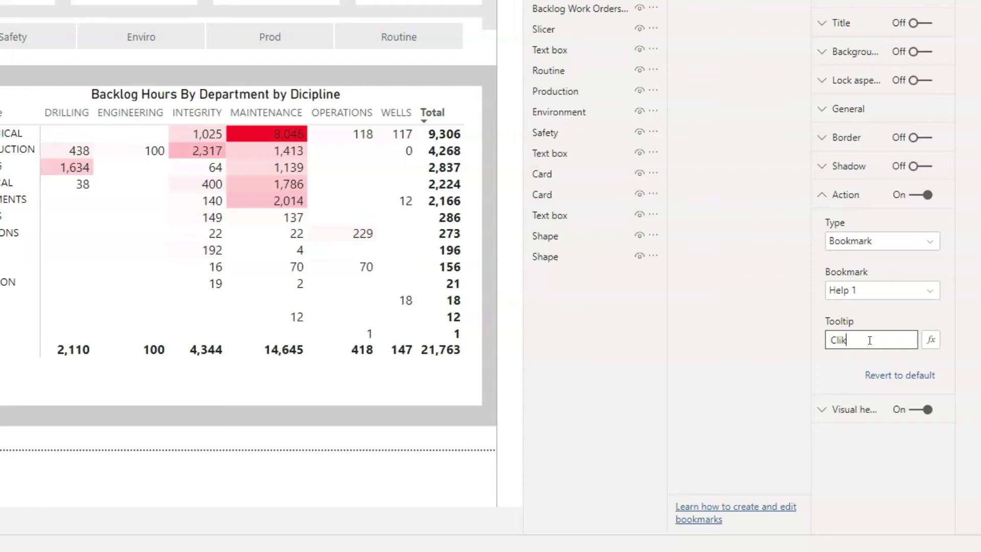
type("Click to ")
type("view help over")
type("lay")
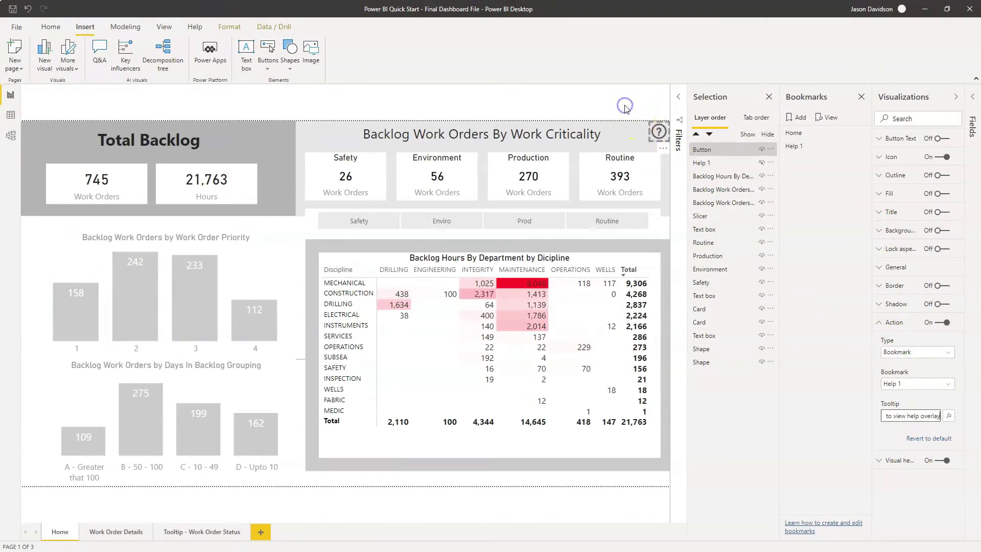
left_click(659, 134, "ctrl")
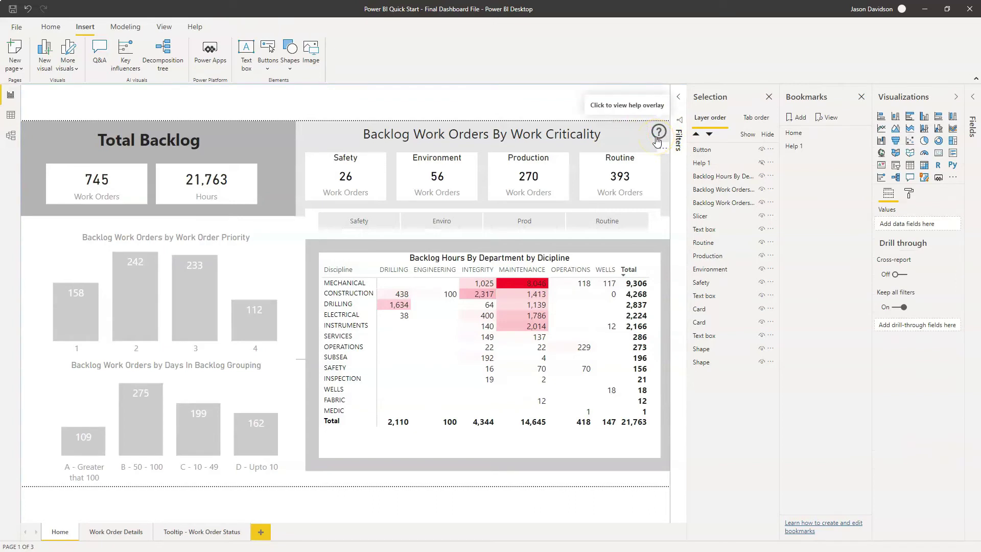
Test the Help button to bring up the help overlay
left_click(659, 134, "ctrl")
left_click(659, 134, "ctrl")
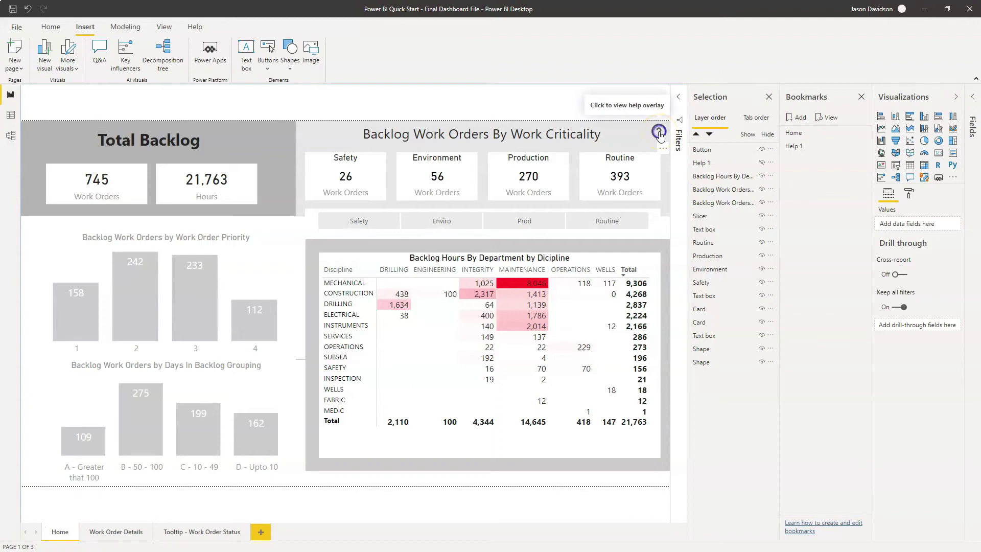
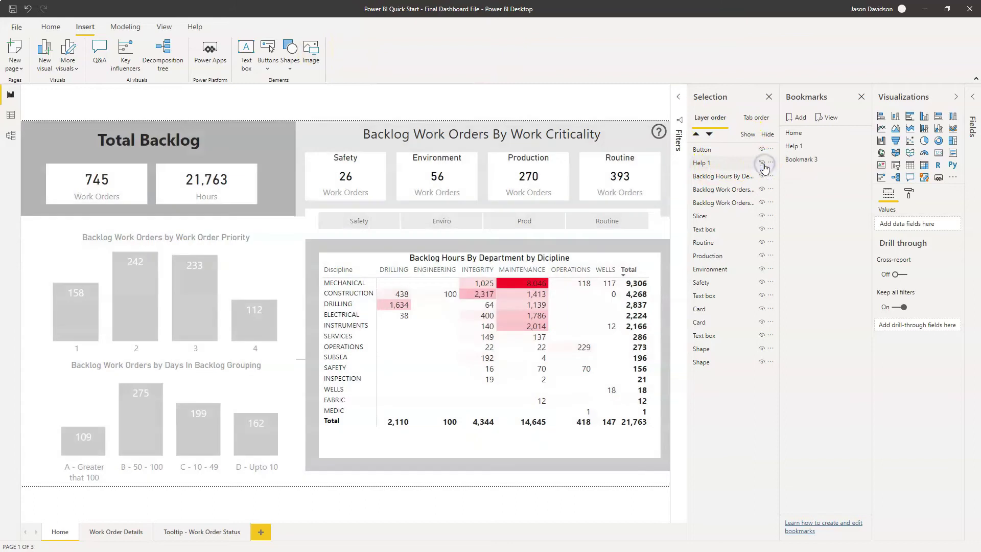
left_click(310, 55)
double_click(368, 159)
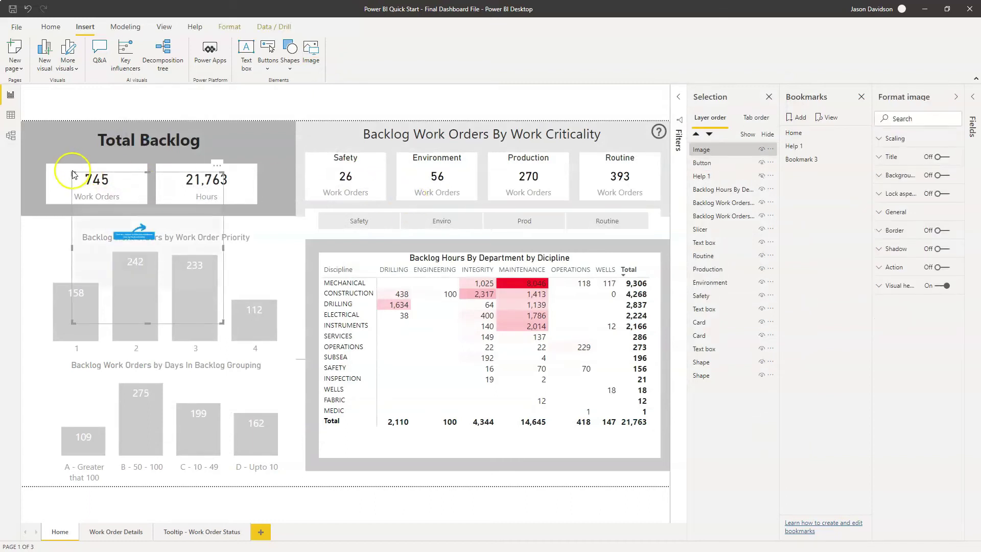
left_click_drag(66, 169, 57, 152)
left_click_drag(5, 111, 6, 111)
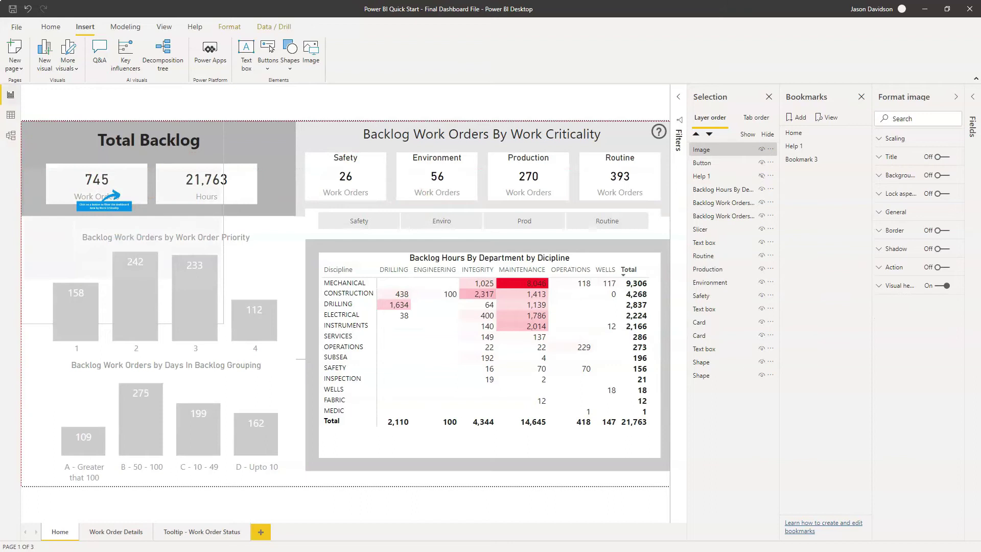
left_click_drag(221, 330, 682, 495)
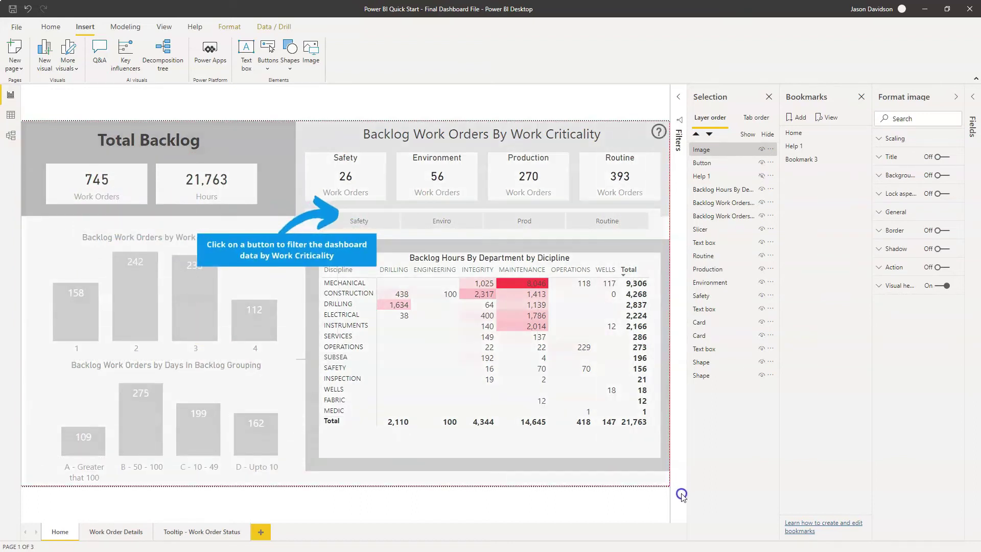
left_click(337, 214)
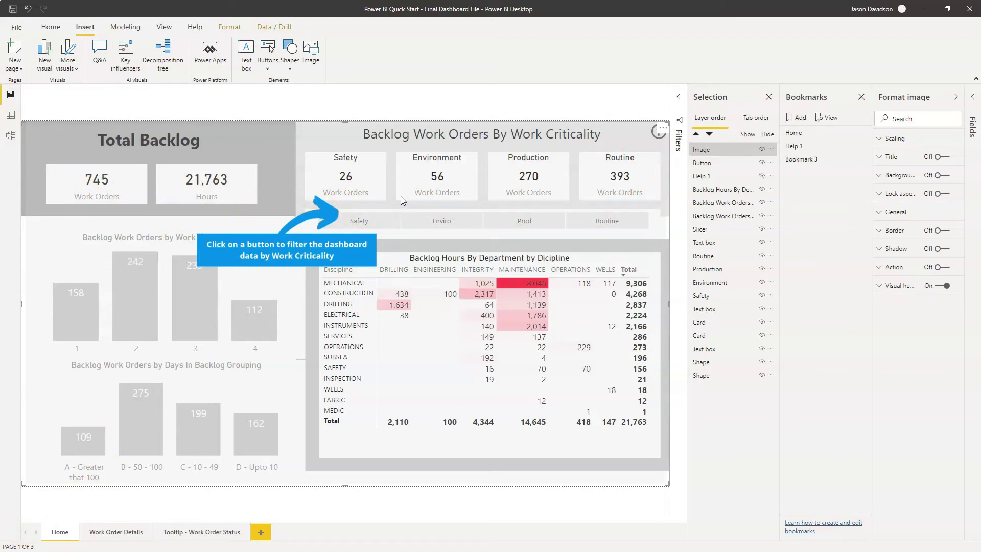
key("Delete")
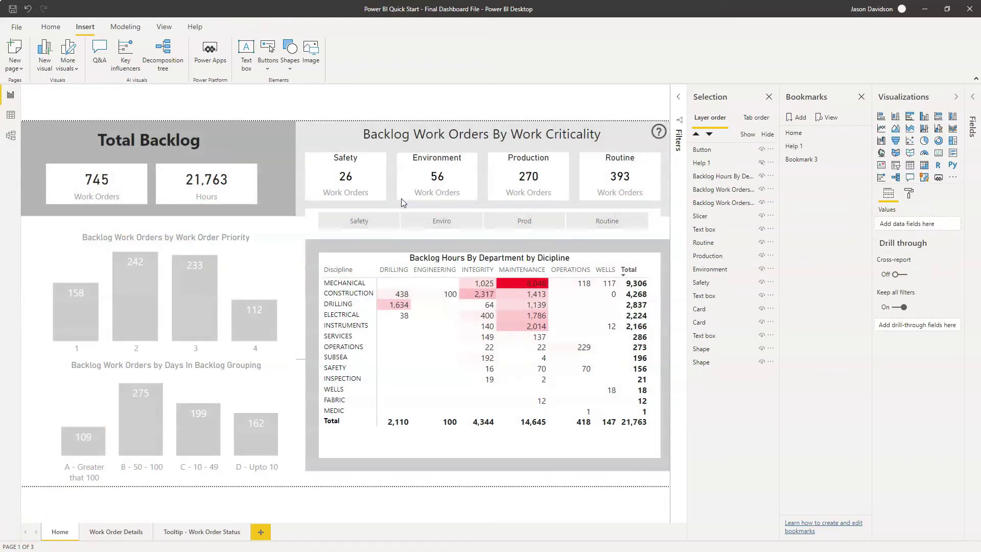
Insert the Help 2 PNG image and stretch it to cover the whole report page
left_click(310, 53)
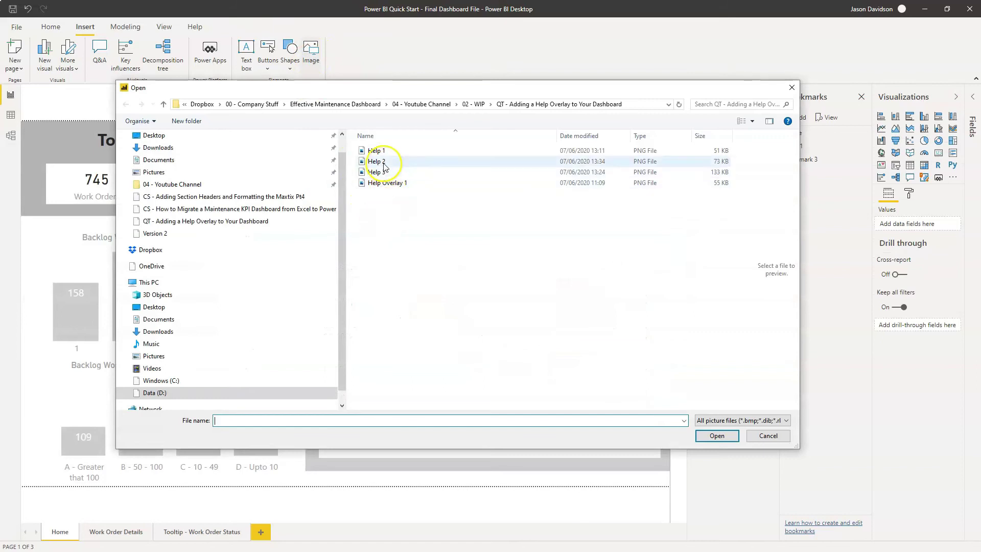
double_click(383, 163)
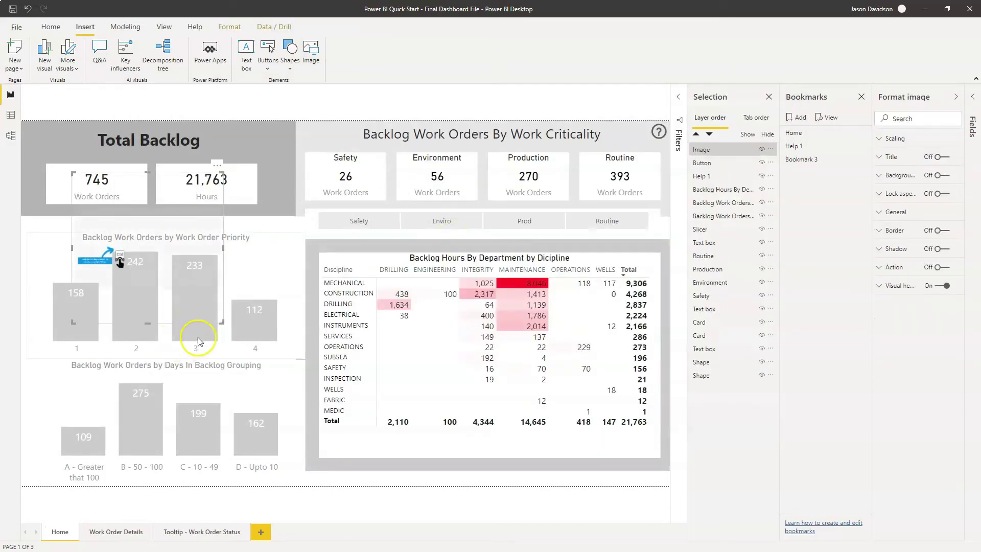
left_click_drag(223, 321, 674, 496)
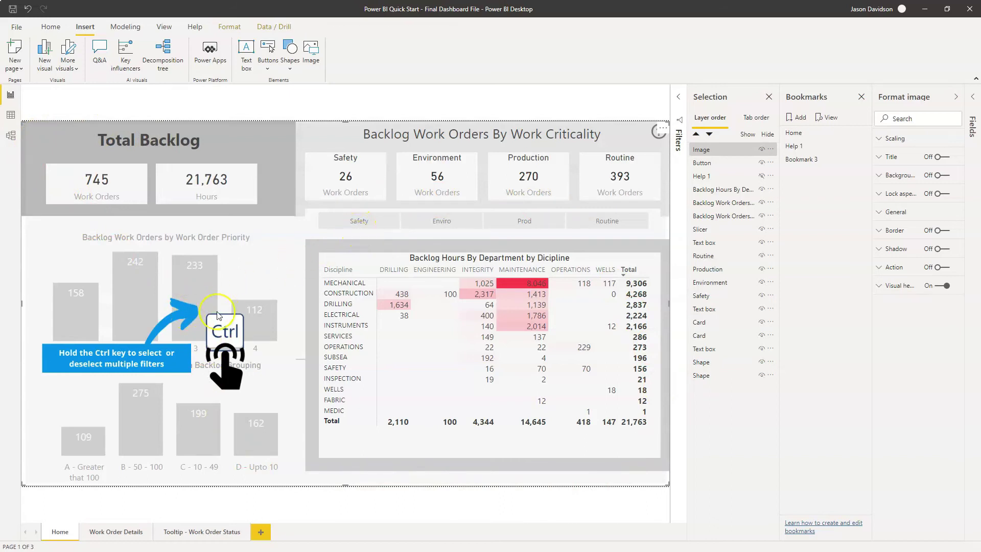
Rename the new image layer and the third bookmark as Help 2
left_click(701, 151)
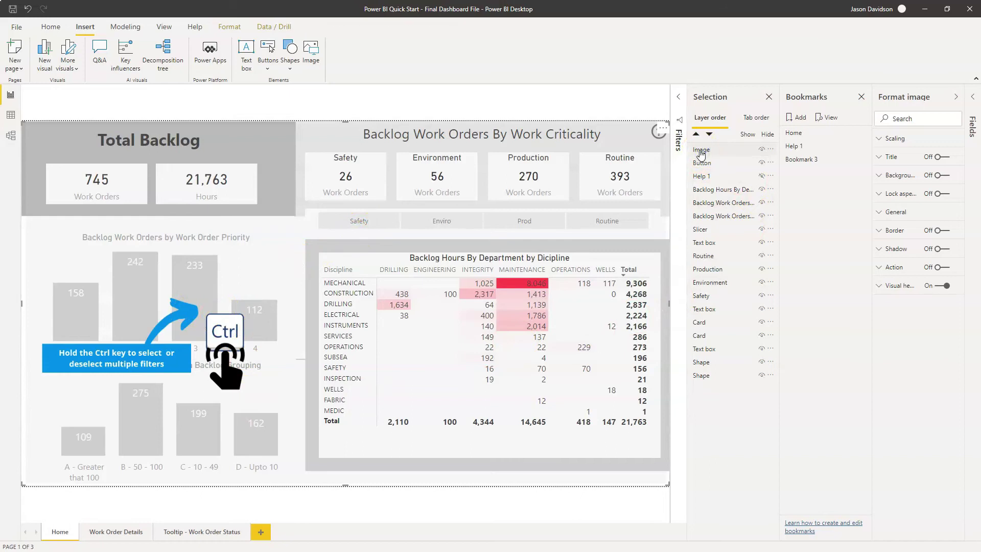
double_click(701, 151)
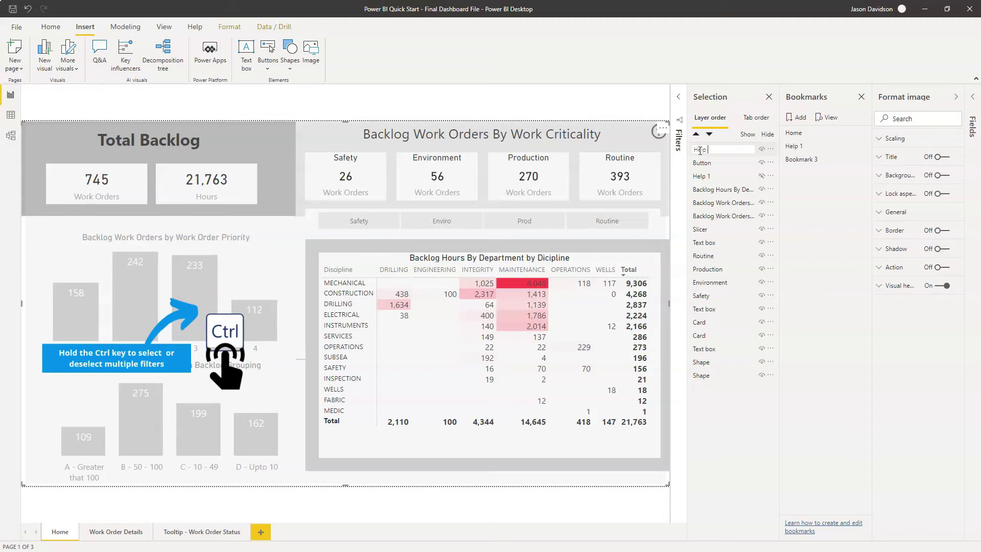
key("Return")
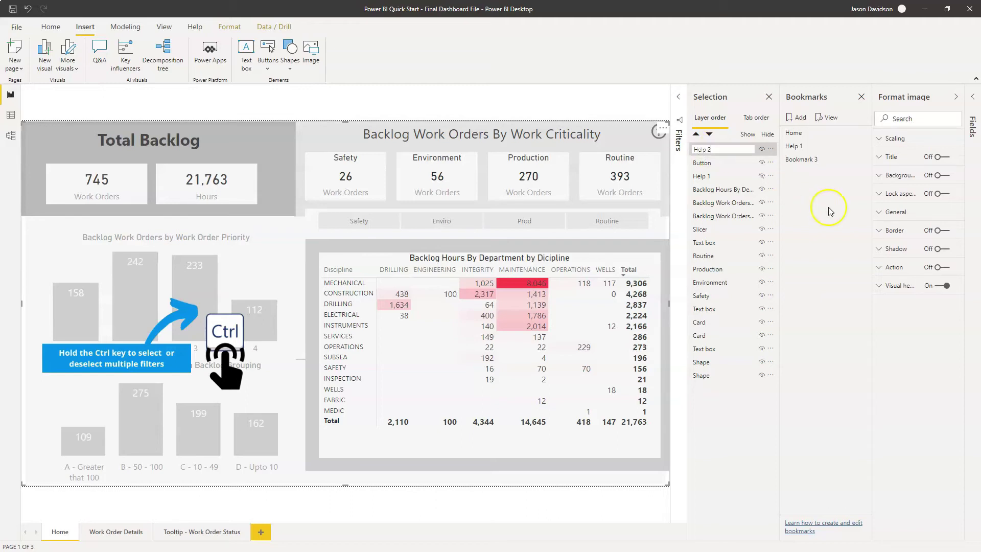
left_click(796, 159)
double_click(795, 159)
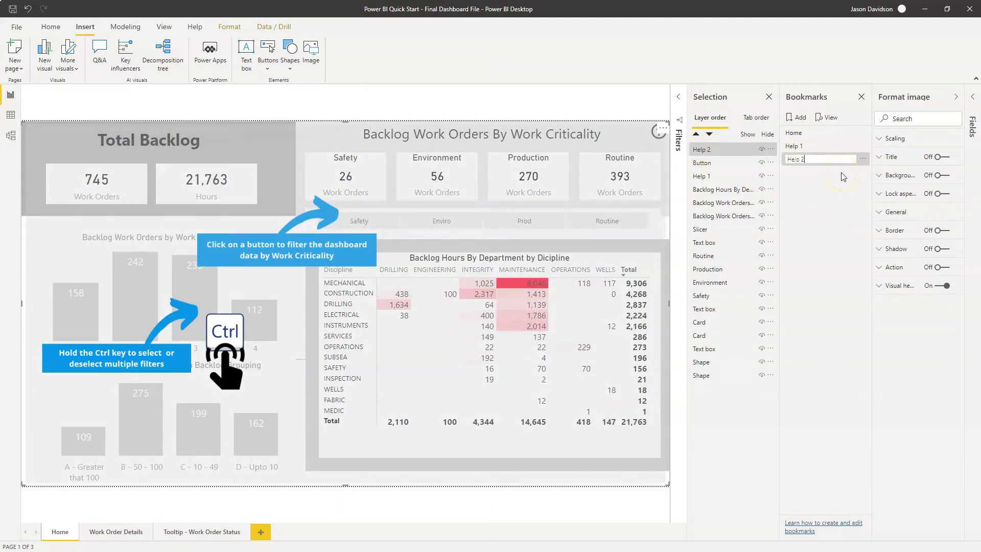
left_click(814, 229)
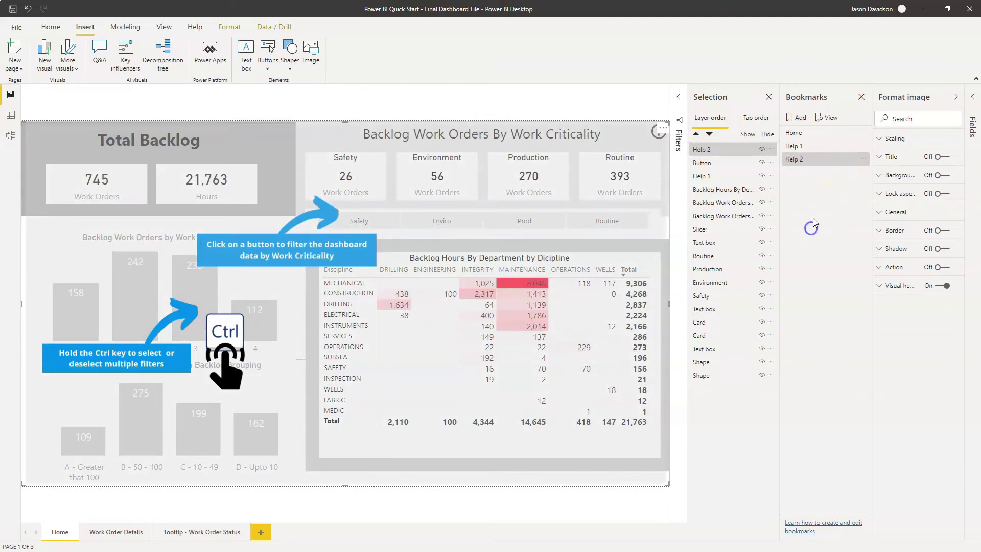
Update the Help 1 bookmark with the Help 2 layer hidden and the Help 1 overlay showing
left_click(794, 153)
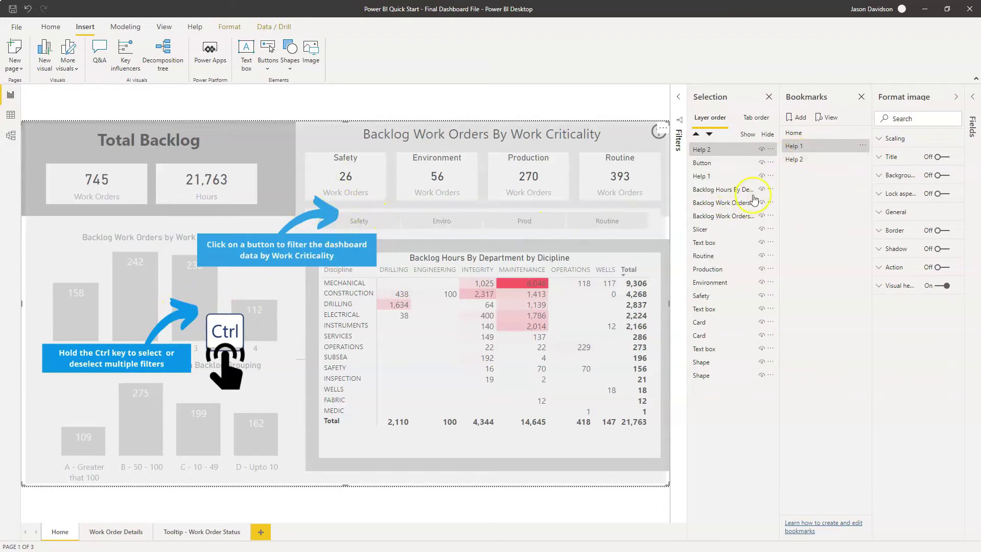
left_click(793, 159)
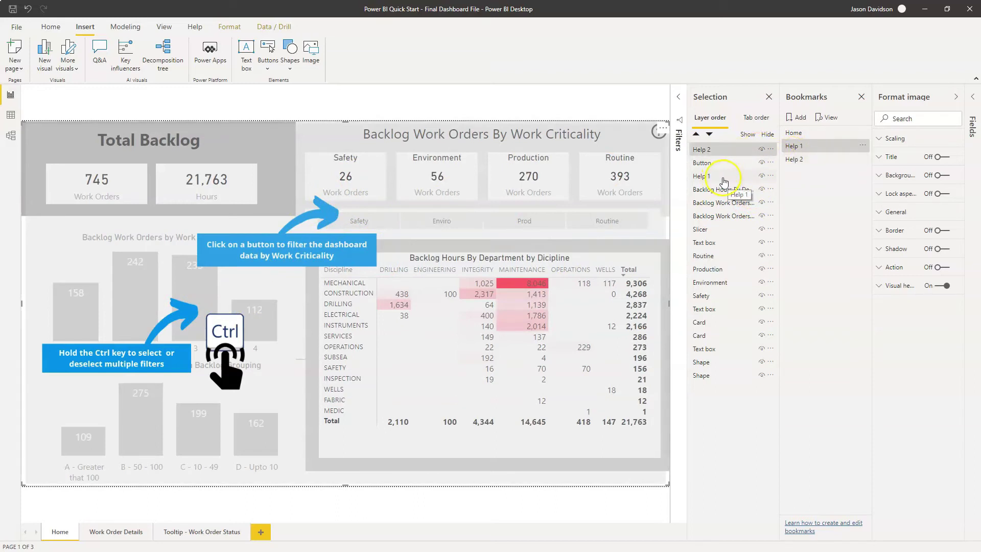
left_click(762, 150)
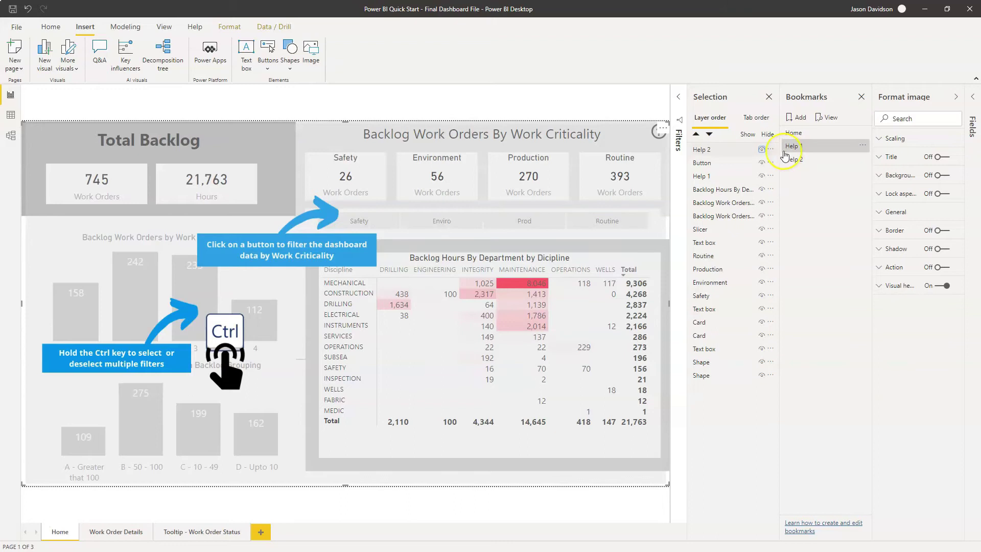
left_click(864, 146)
left_click(887, 153)
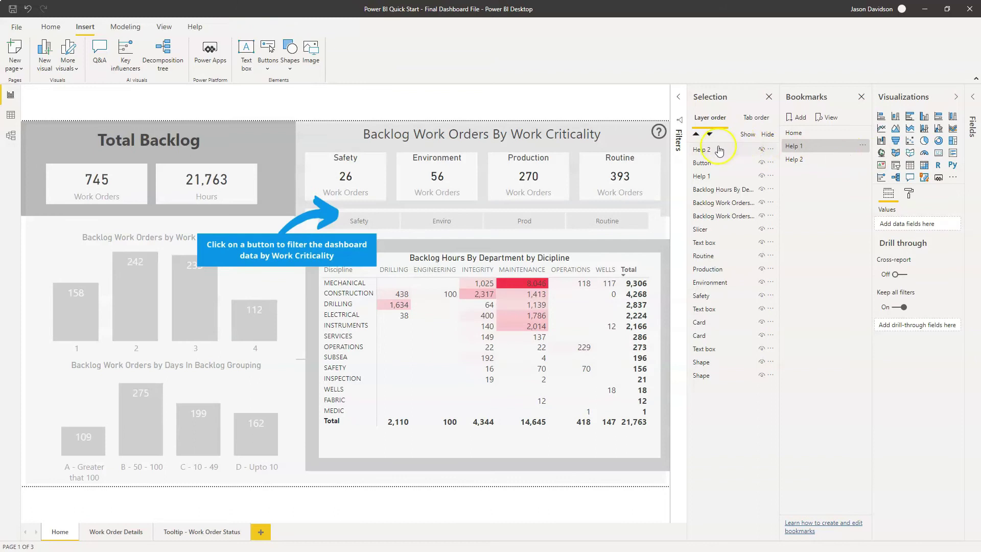
Apply the Help 2 bookmark, hide the Help 1 layer, and update the bookmark to show only the Help 2 overlay
left_click(794, 159)
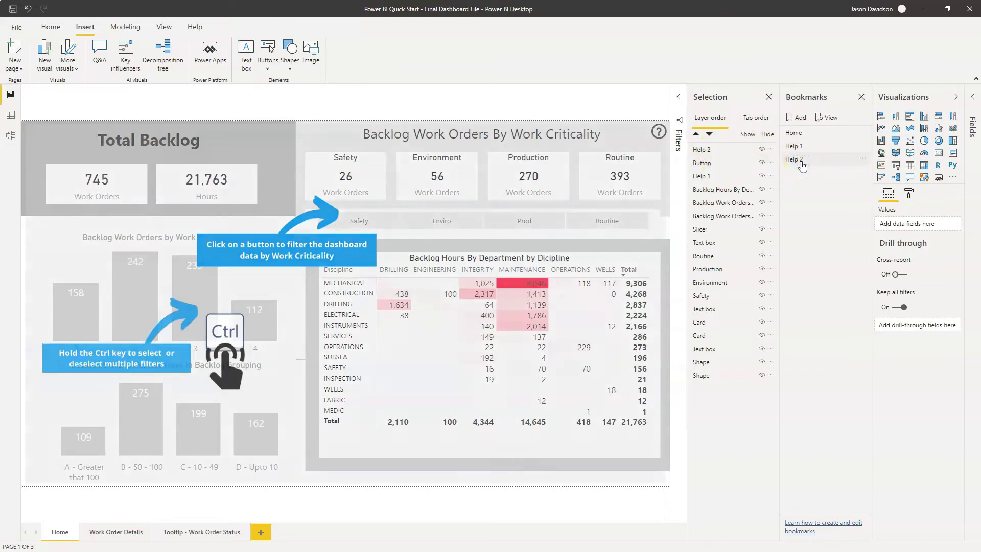
left_click(761, 177)
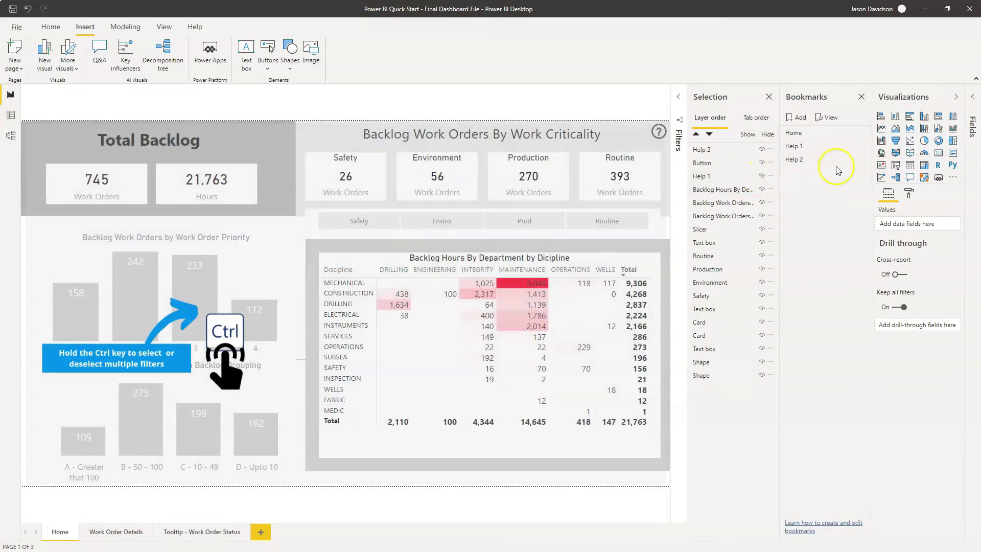
left_click(863, 161)
left_click(883, 160)
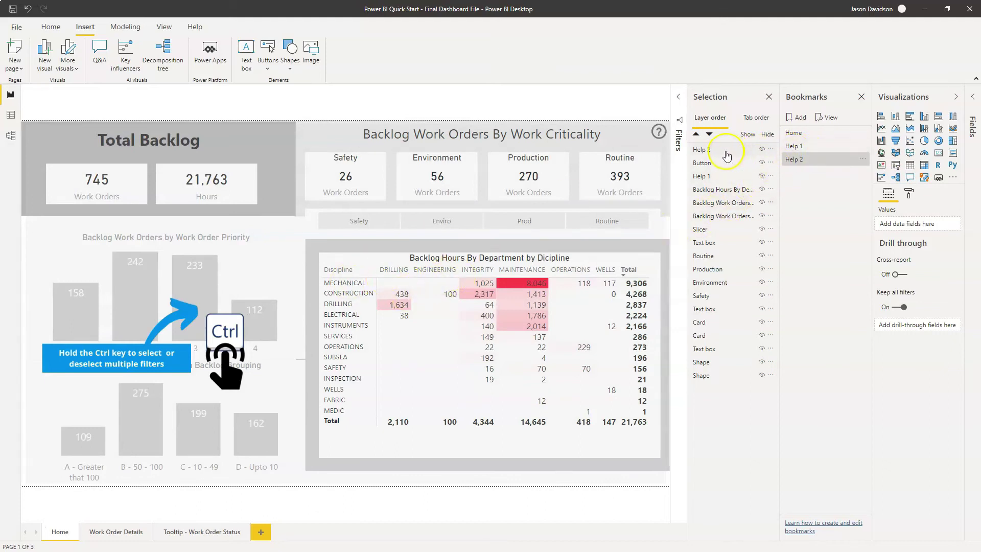
Switch between the Help 1 and Help 2 bookmarks to check that each shows its own overlay
left_click(702, 166)
left_click(176, 346)
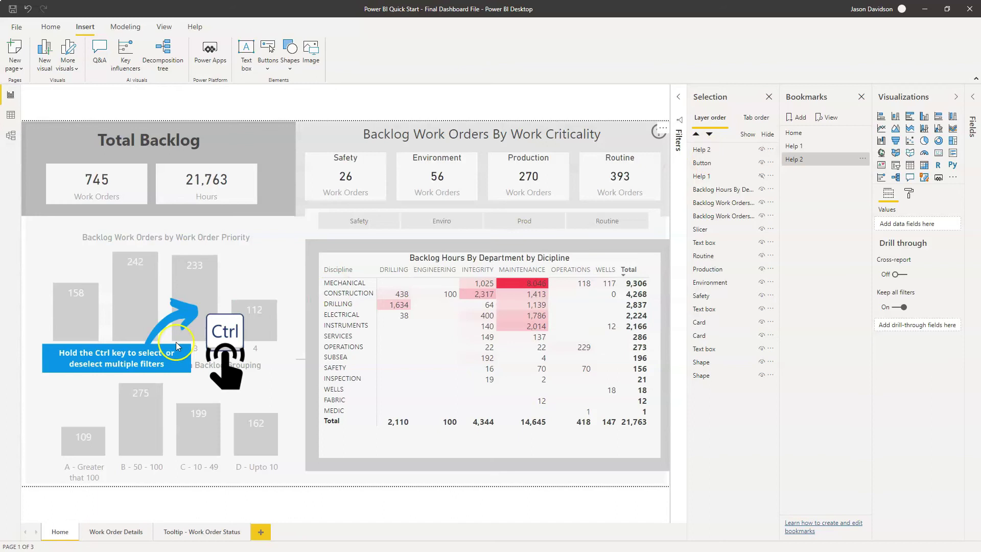
left_click(791, 149)
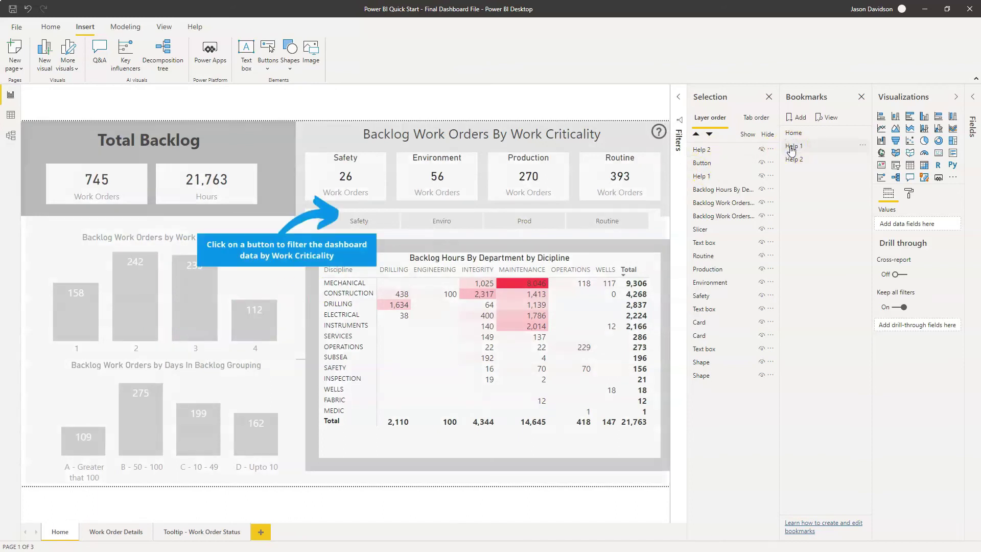
left_click(801, 160)
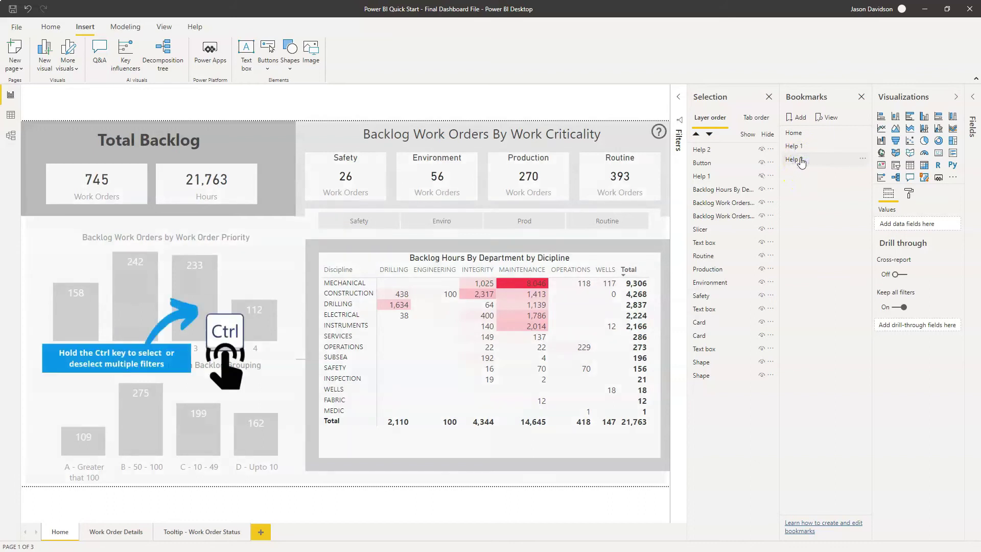
left_click(807, 151)
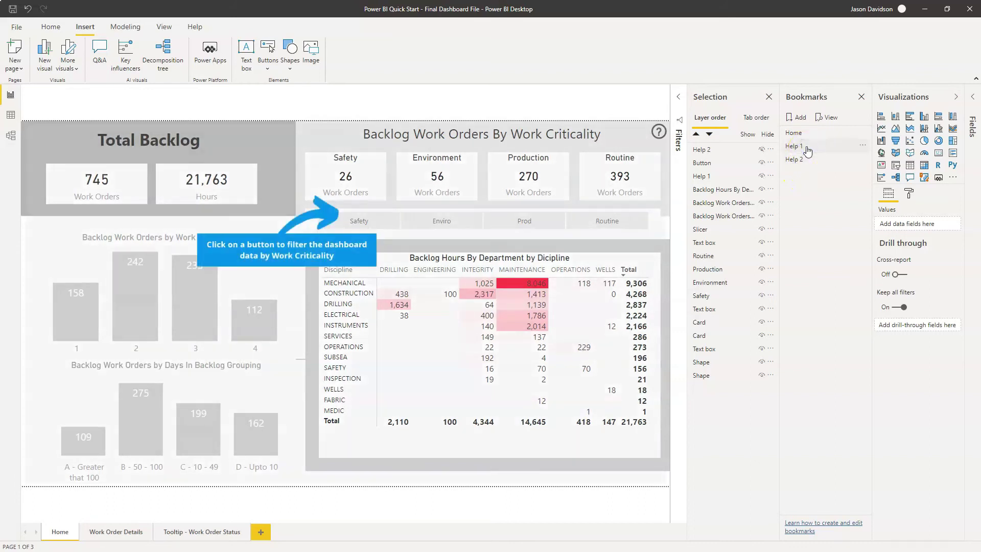
Turn on the Help 1 image's action with type Bookmark and the Help 2 bookmark as its target
left_click(533, 232)
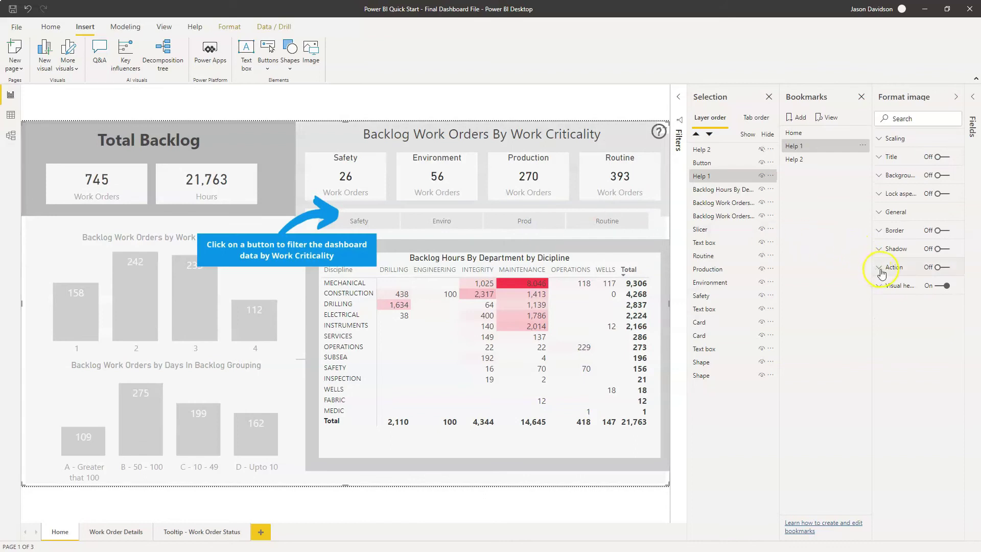
left_click(938, 267)
left_click(889, 269)
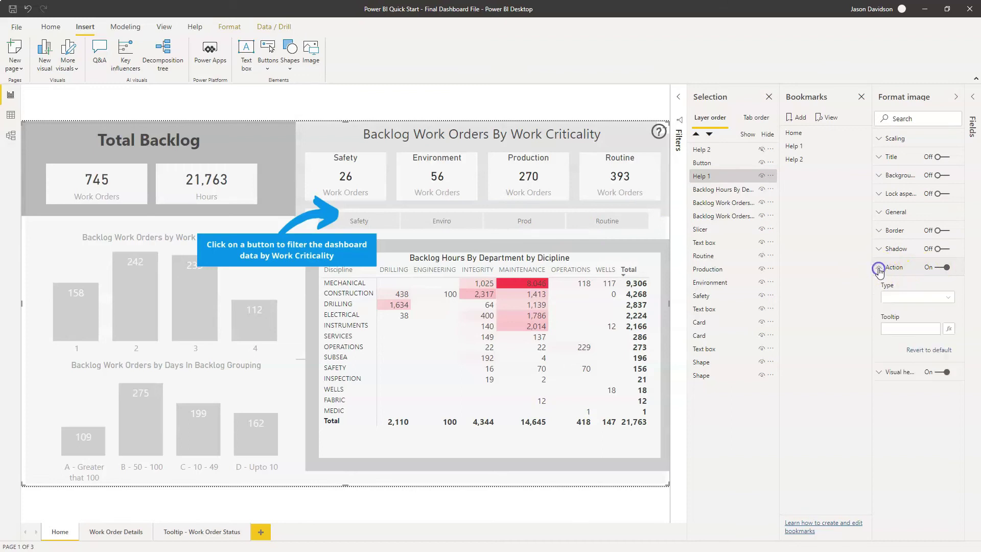
left_click(901, 299)
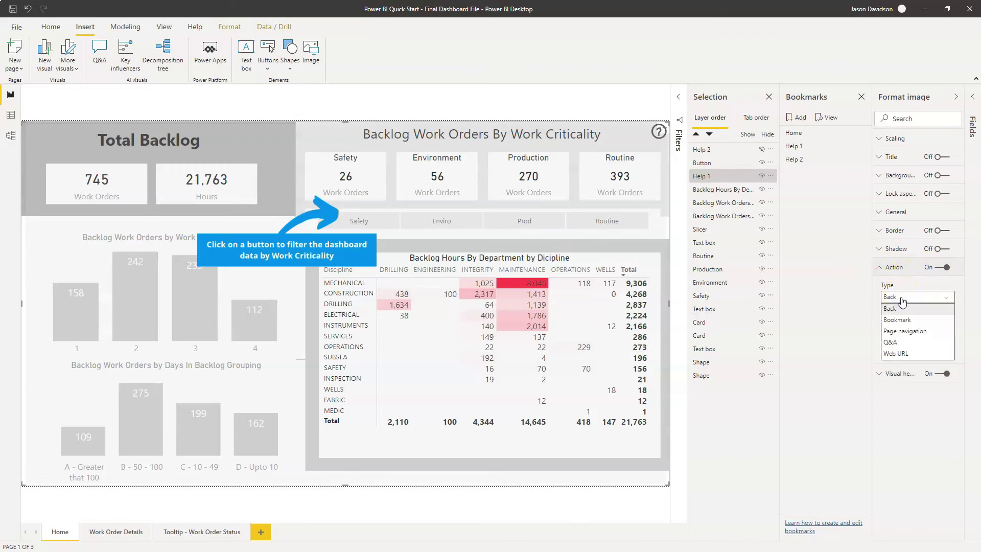
left_click(905, 321)
left_click(903, 328)
left_click(898, 376)
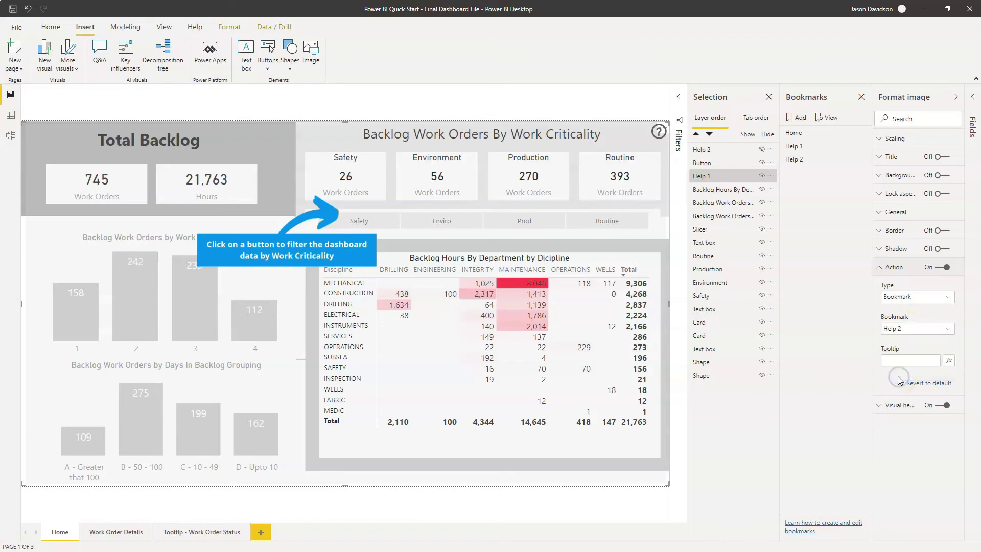
Set the Help 1 image's tooltip to "Click to move on" and test the image's link
left_click(898, 362)
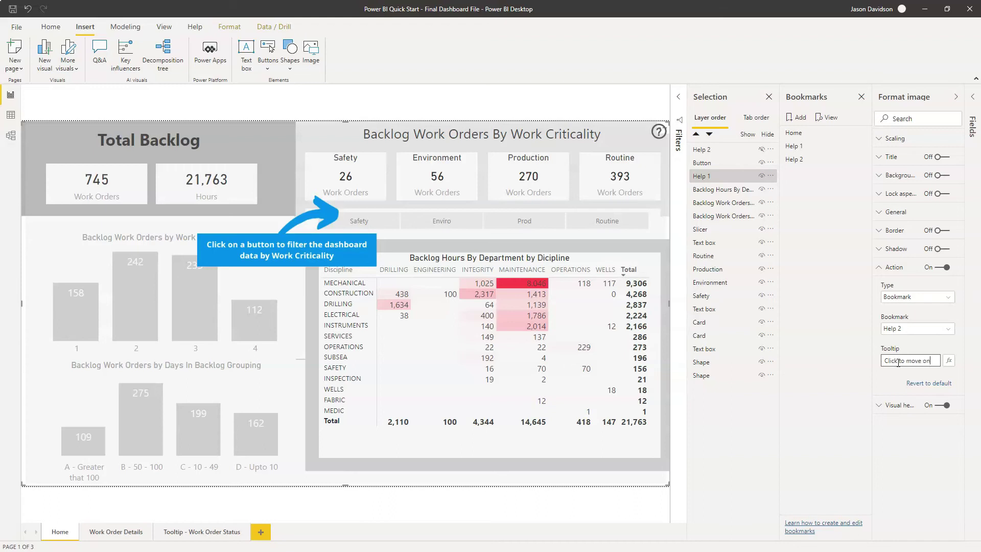
left_click(508, 321)
left_click(821, 186)
Apply the Home bookmark, hide the Help 2 layer, and update the bookmark so both overlays are hidden
left_click(793, 133)
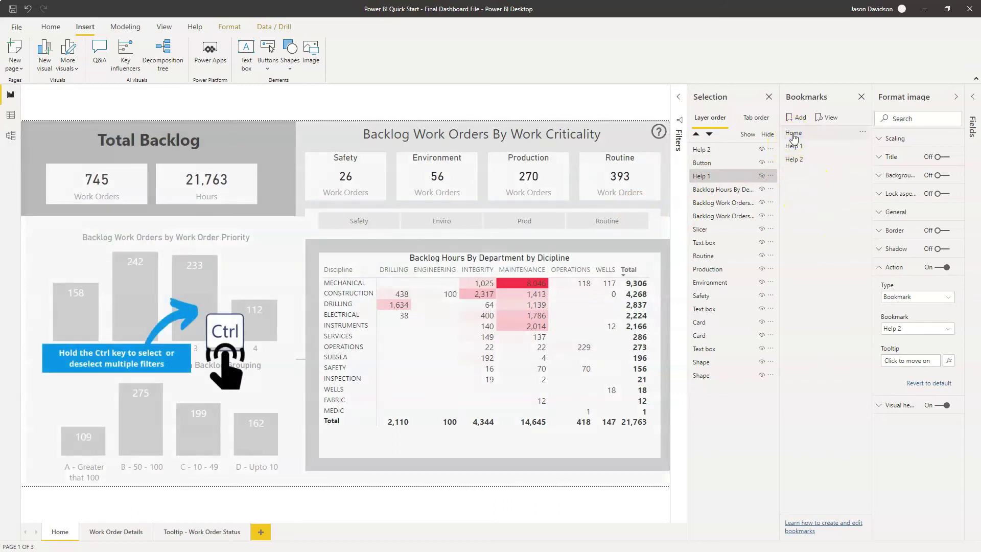
left_click(279, 314)
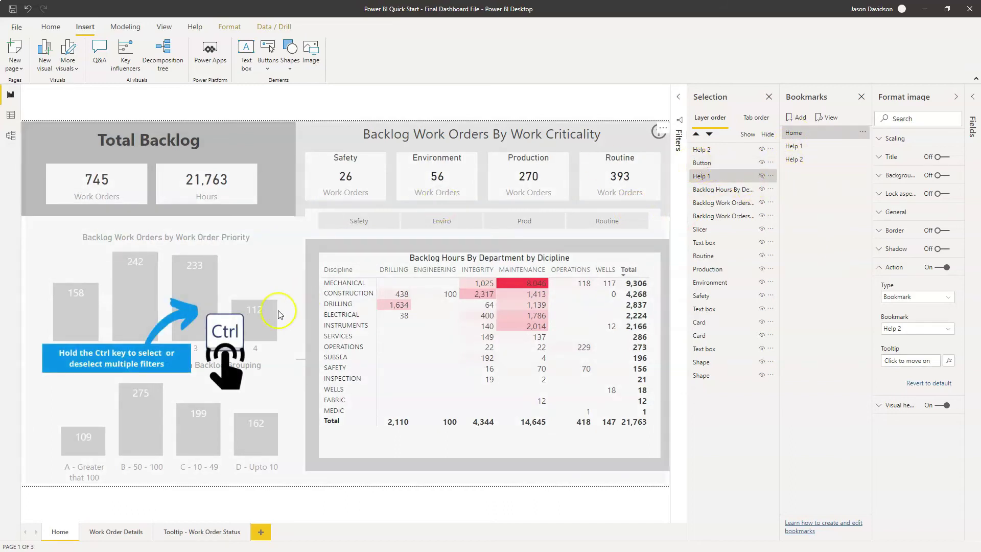
left_click(761, 150)
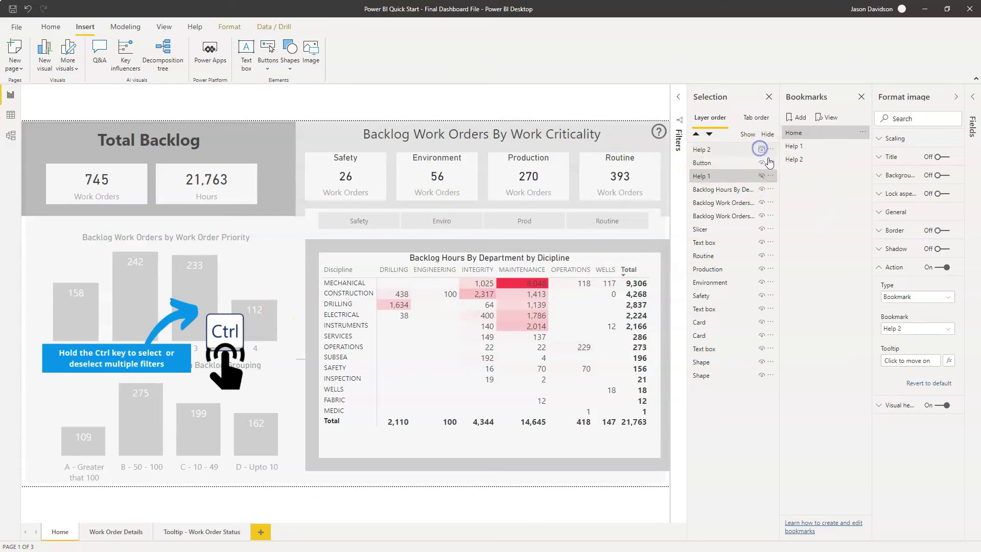
left_click(859, 133)
left_click(882, 137)
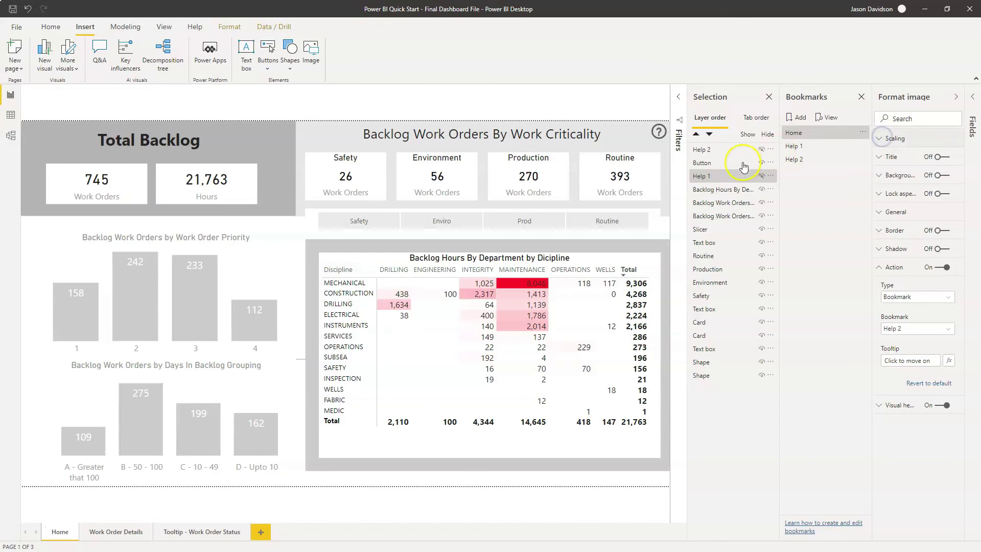
Test the overlay from the dashboard's help button, following the Help 1 image's link to the Help 2 callout
left_click(659, 134, "ctrl")
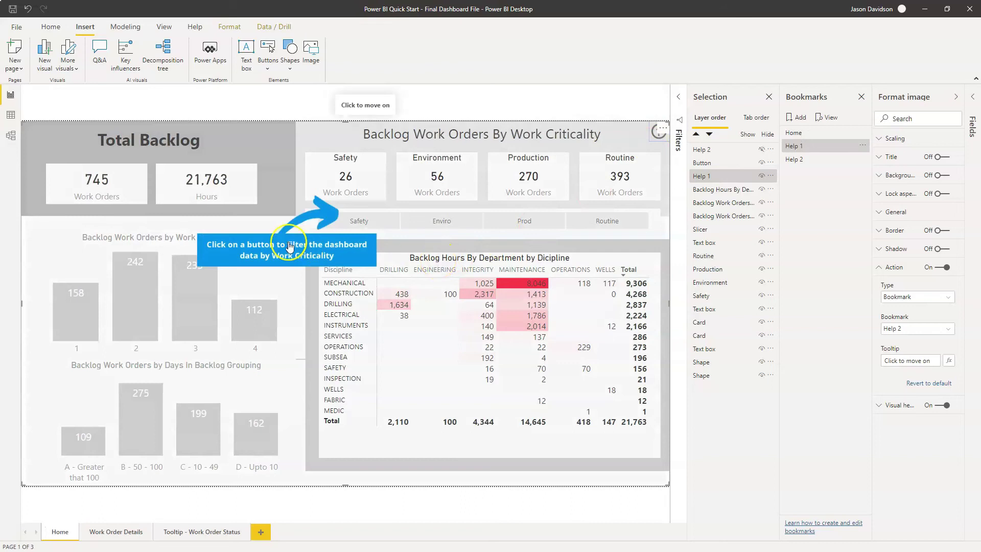
left_click(709, 178)
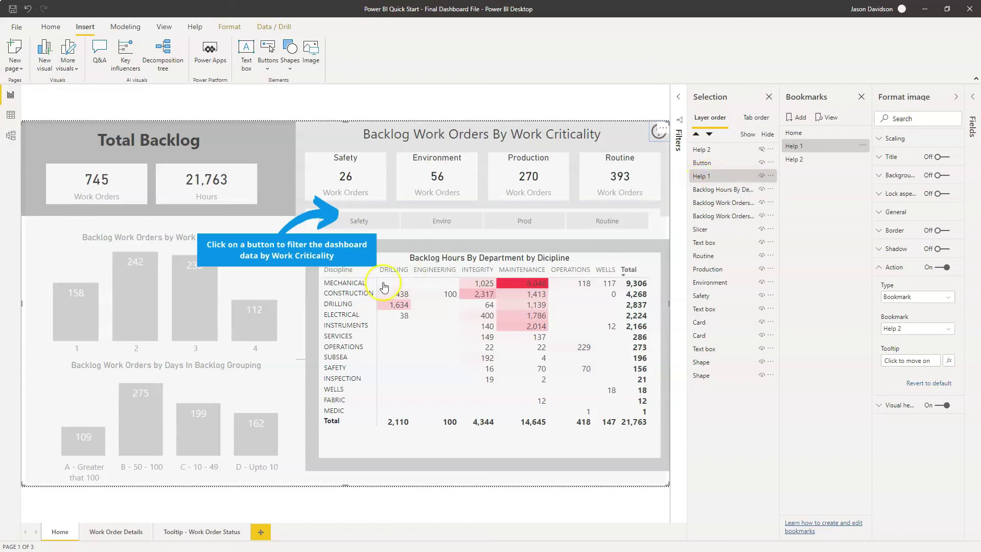
left_click(437, 280, "ctrl")
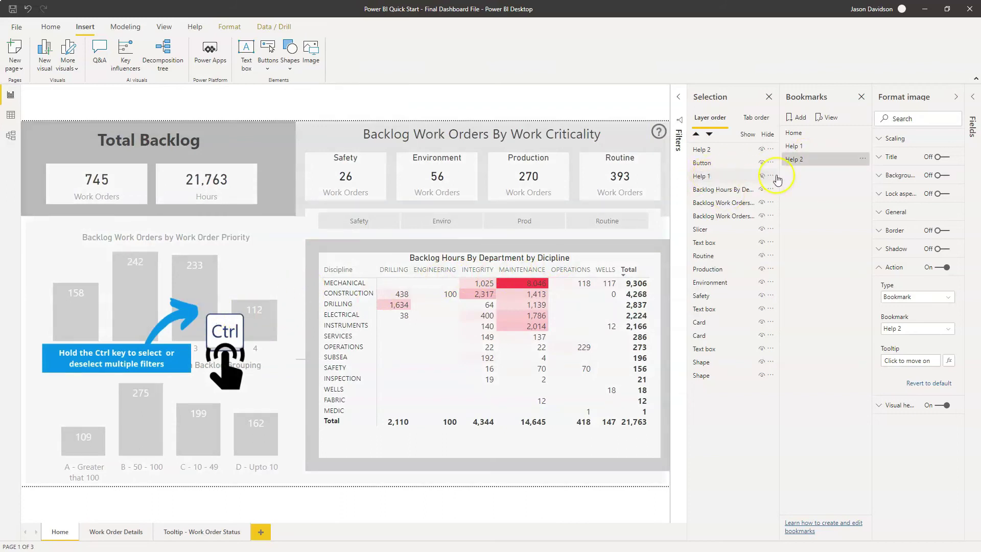
left_click(710, 176)
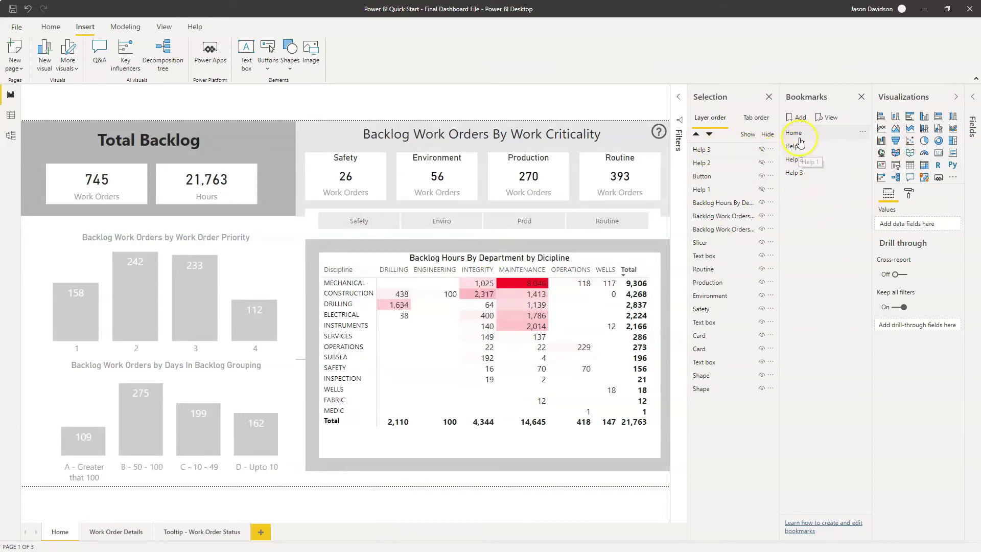
Apply the Home, Help 1, Help 2 and Help 3 bookmarks in turn to check what each one shows
left_click(795, 136)
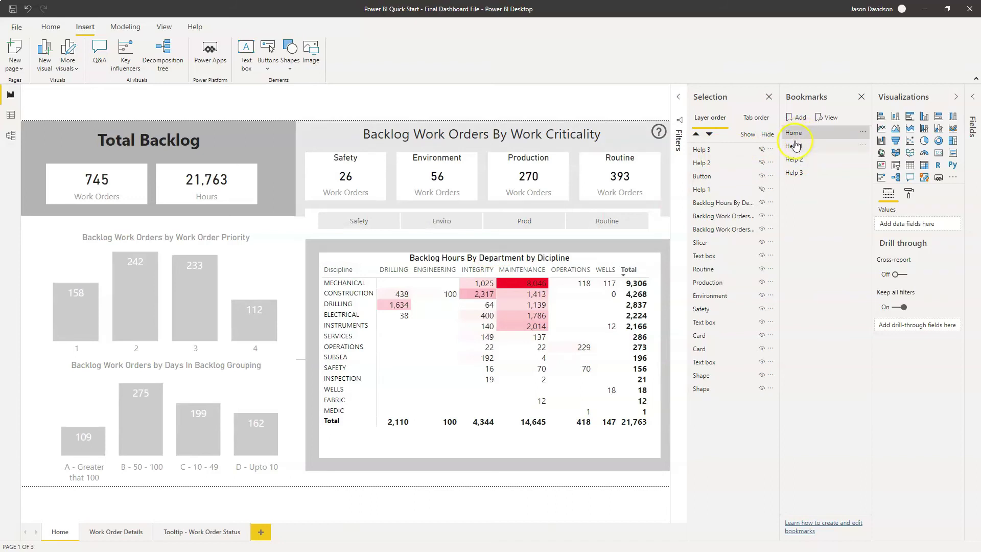
left_click(793, 148)
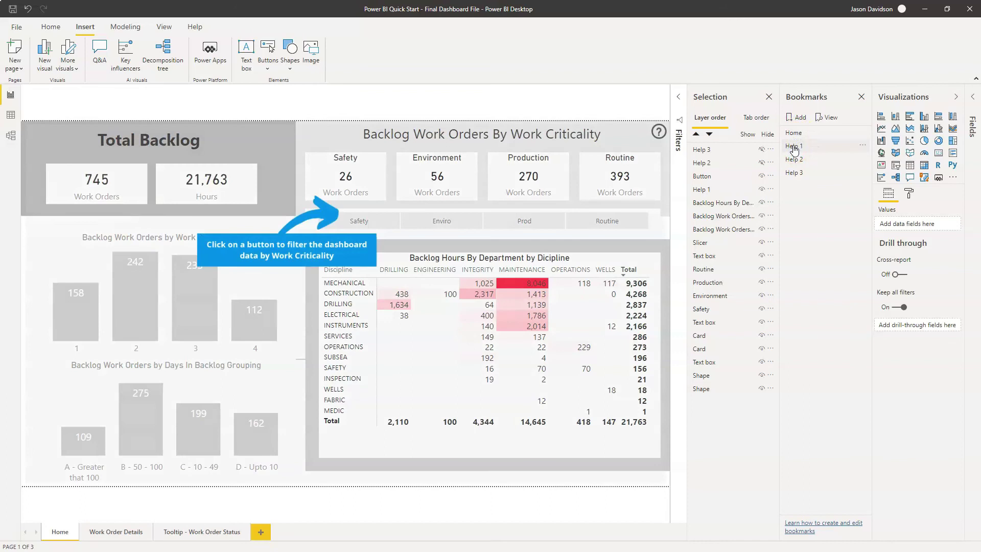
left_click(796, 161)
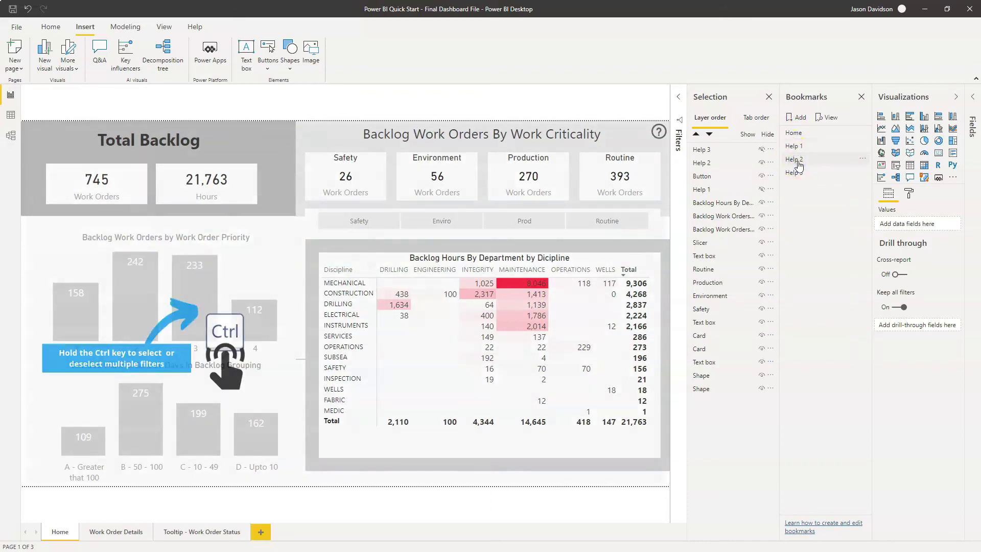
left_click(804, 176)
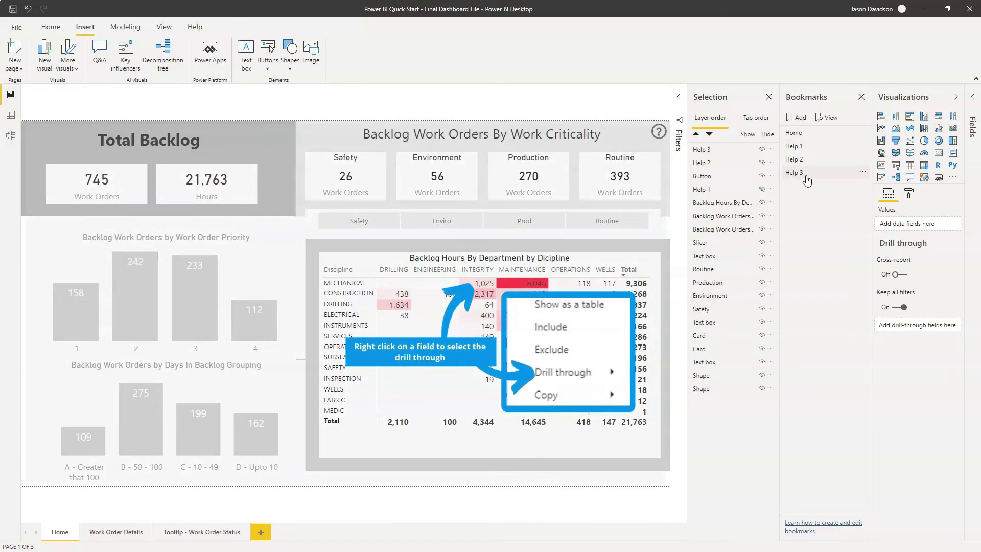
Turn on the Help 2 image's action with type Bookmark and the Help 3 bookmark as its target
left_click(797, 163)
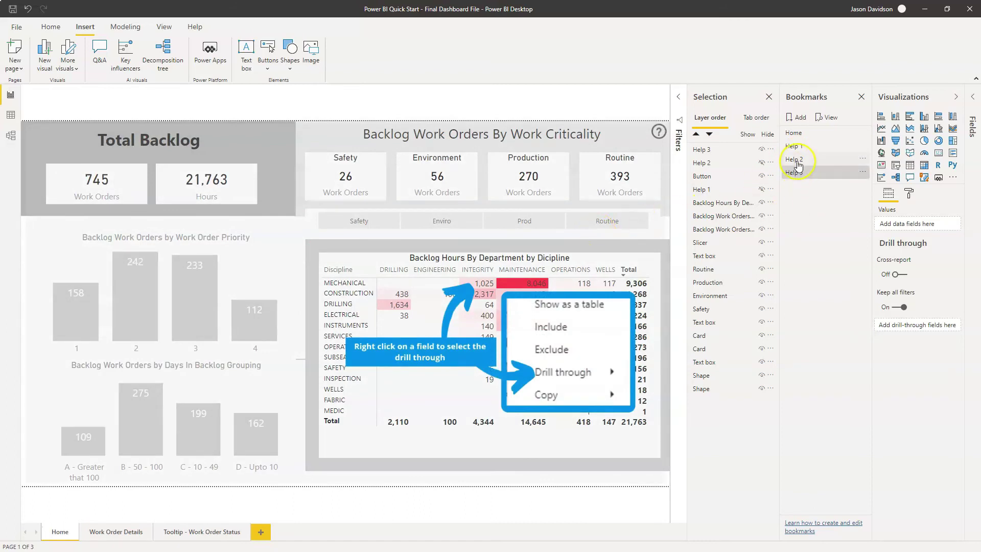
left_click(526, 182)
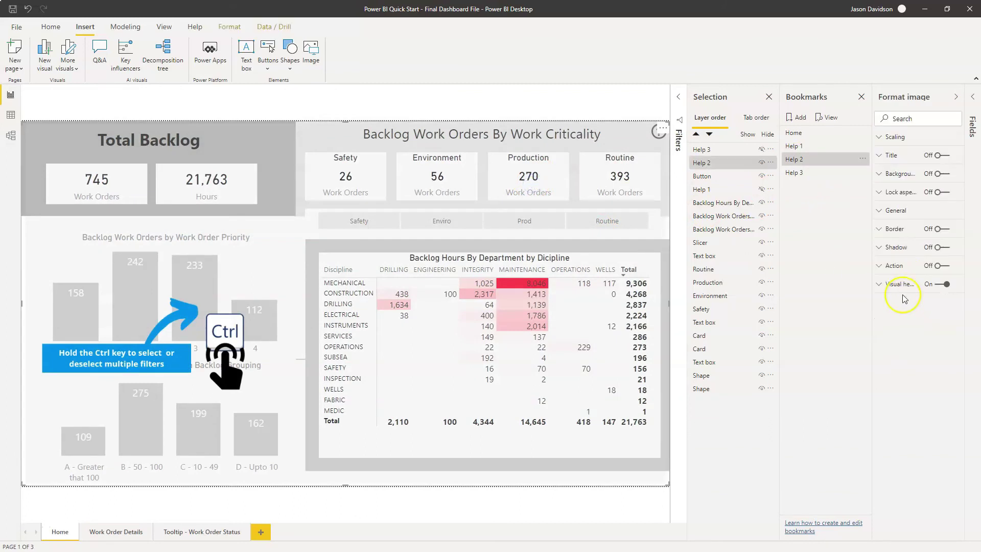
left_click(879, 268)
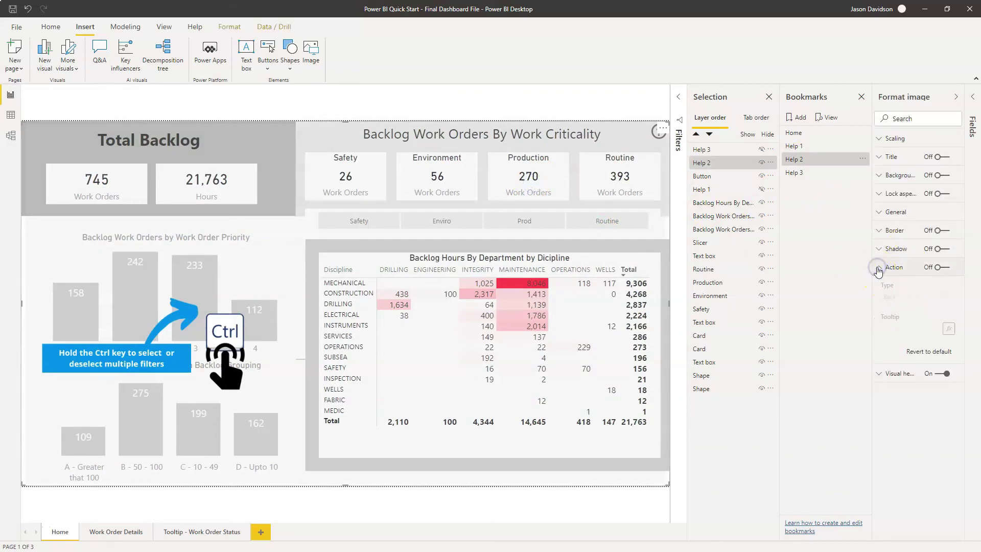
left_click(937, 269)
left_click(903, 302)
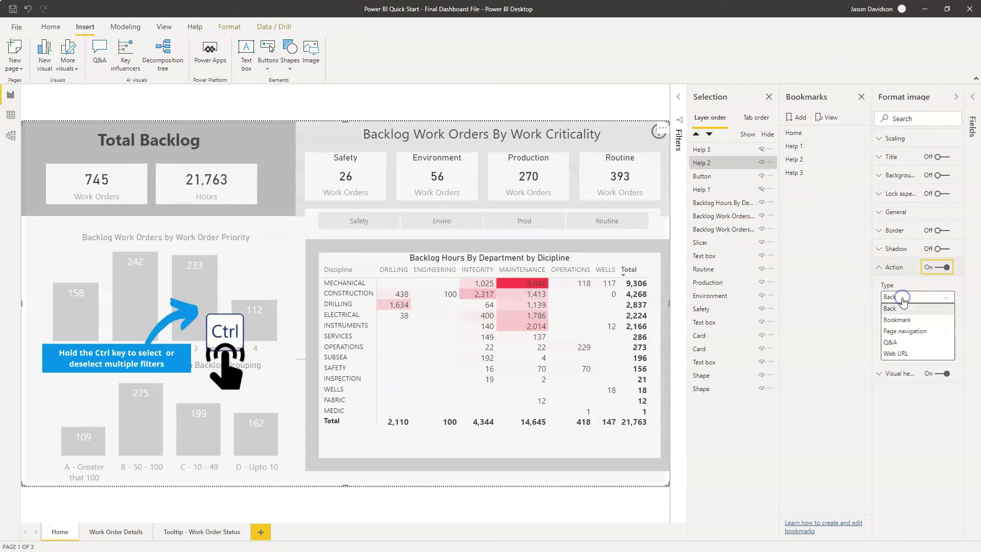
left_click(913, 319)
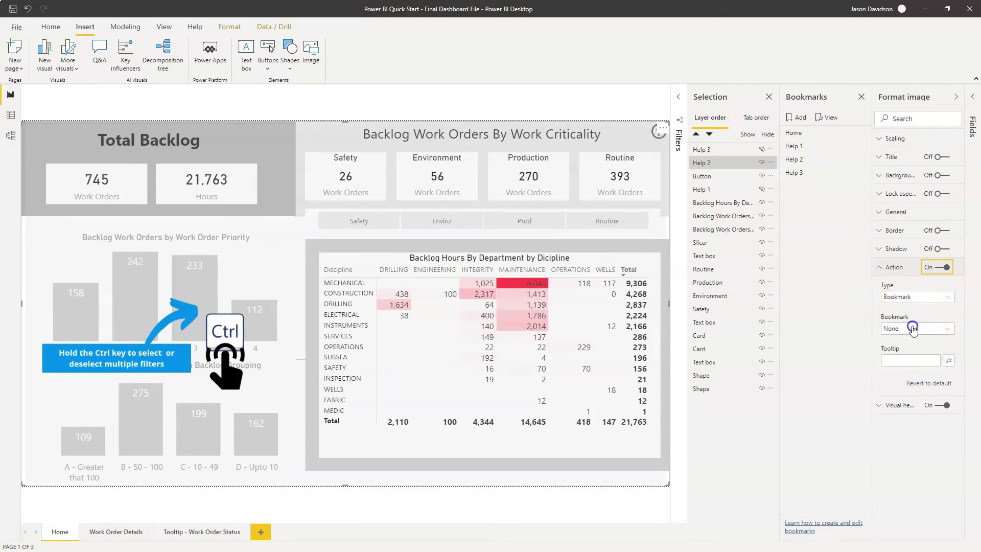
left_click(912, 330)
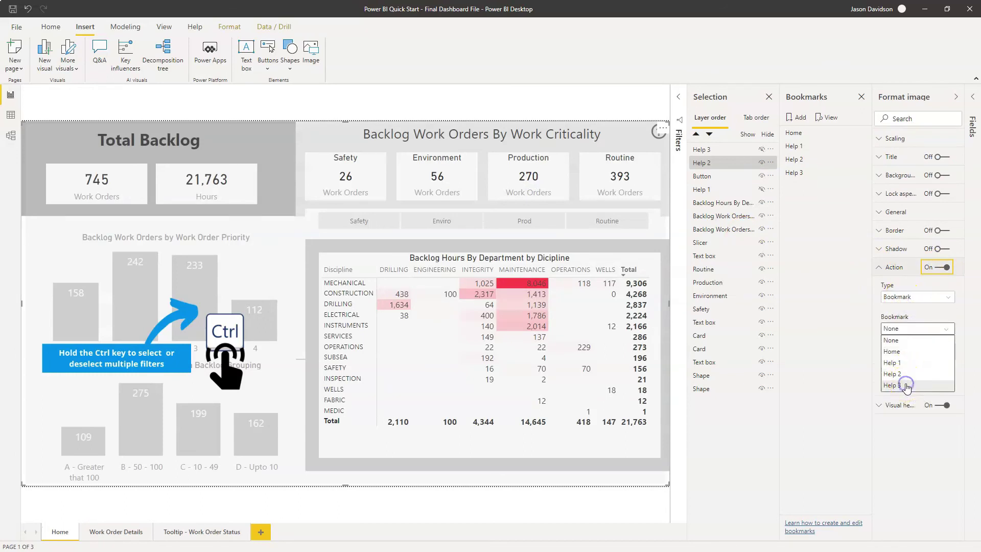
left_click(906, 386)
Set the Help 2 image's tooltip to "Click to move on" and test the image's link from the Help 2 bookmark
left_click(897, 360)
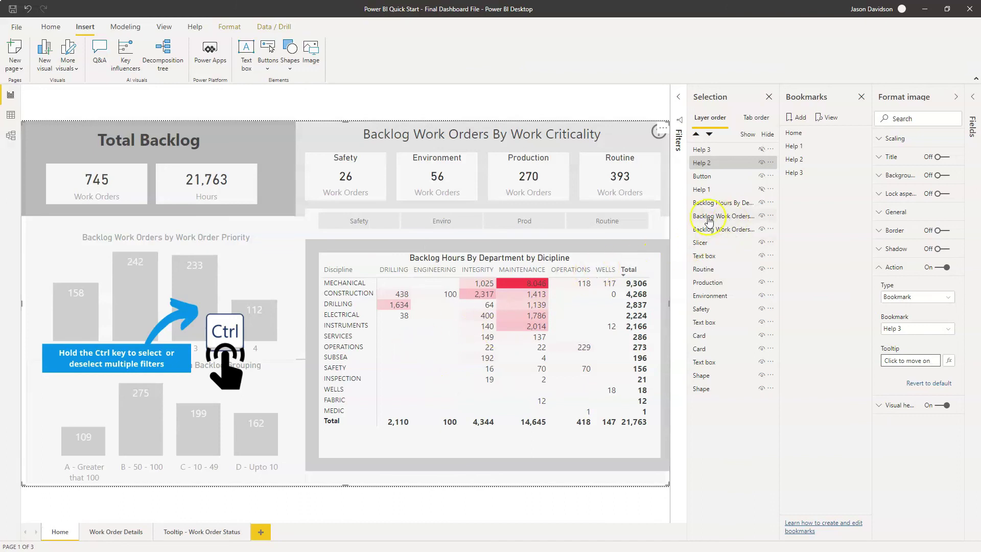
left_click(794, 159)
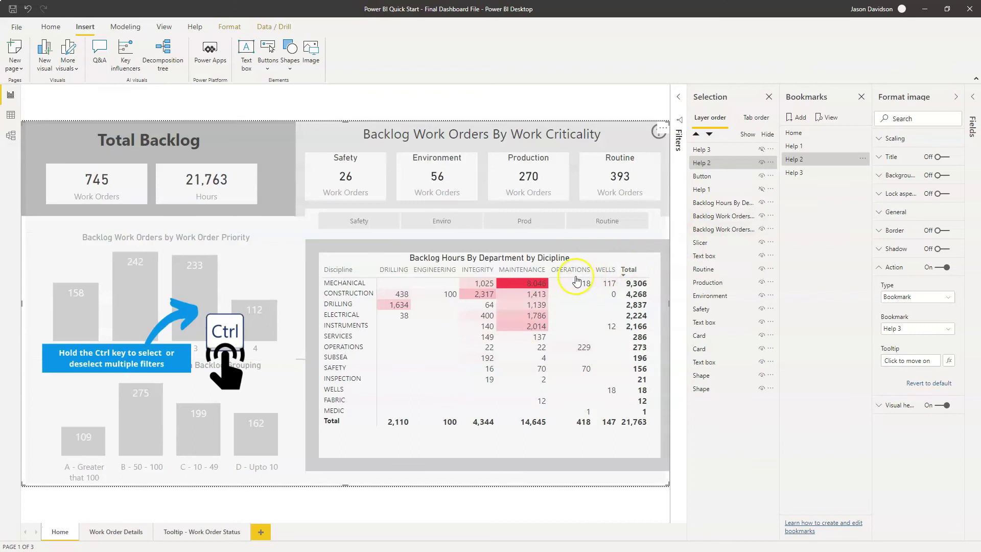
left_click(468, 237, "ctrl")
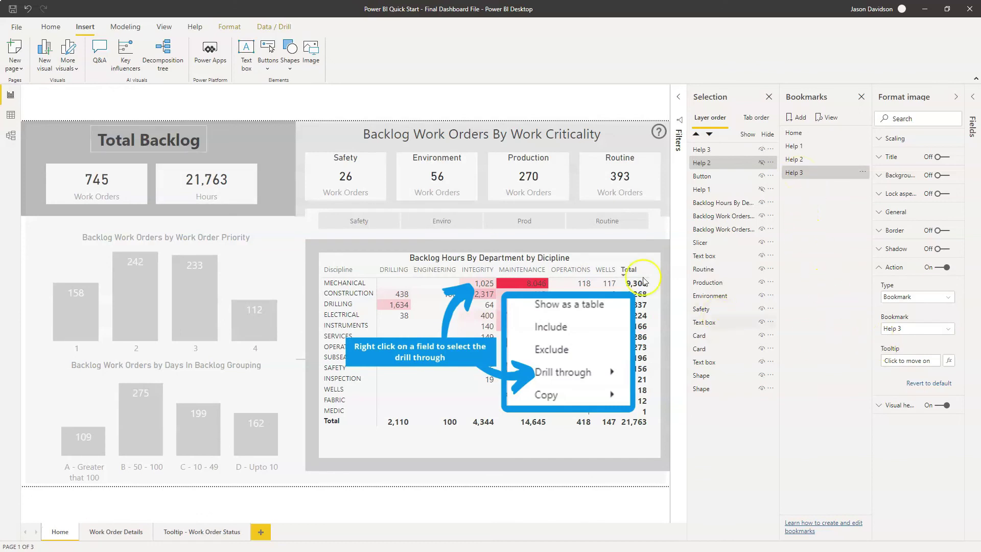
Turn on the Help 3 image's action as a Bookmark link to Home with the tooltip "Click to move on"
left_click(580, 250)
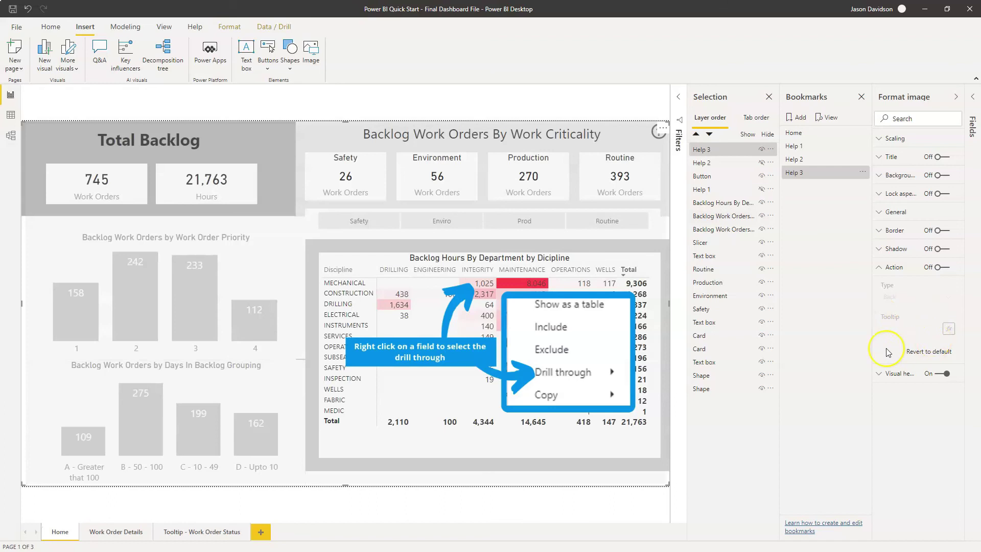
left_click(940, 267)
left_click(892, 297)
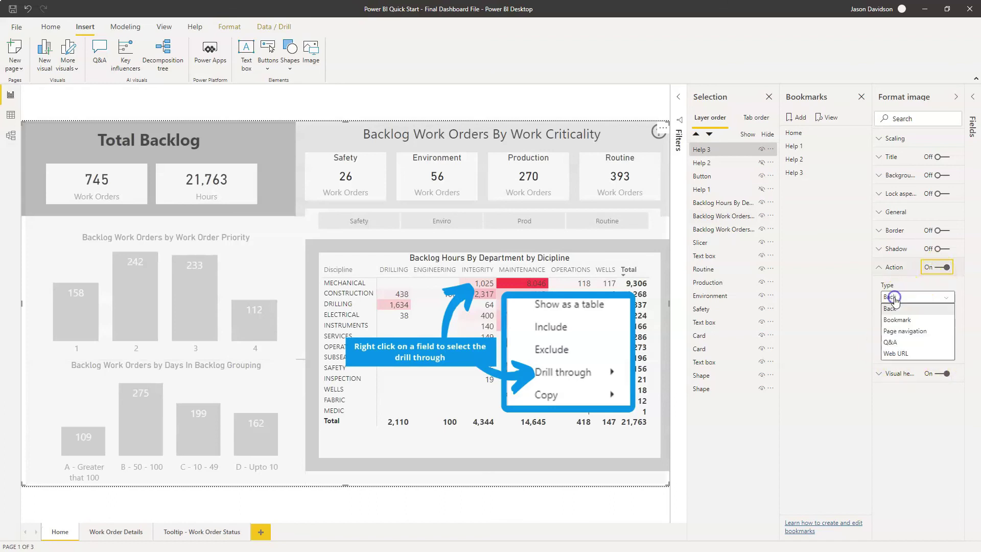
left_click(898, 319)
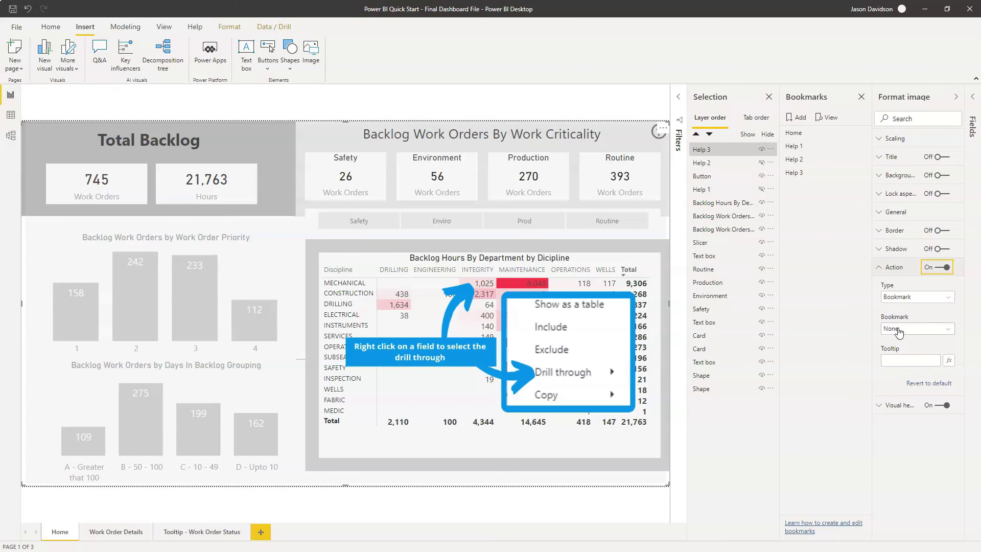
left_click(898, 330)
left_click(893, 350)
left_click(901, 361)
left_click(900, 361)
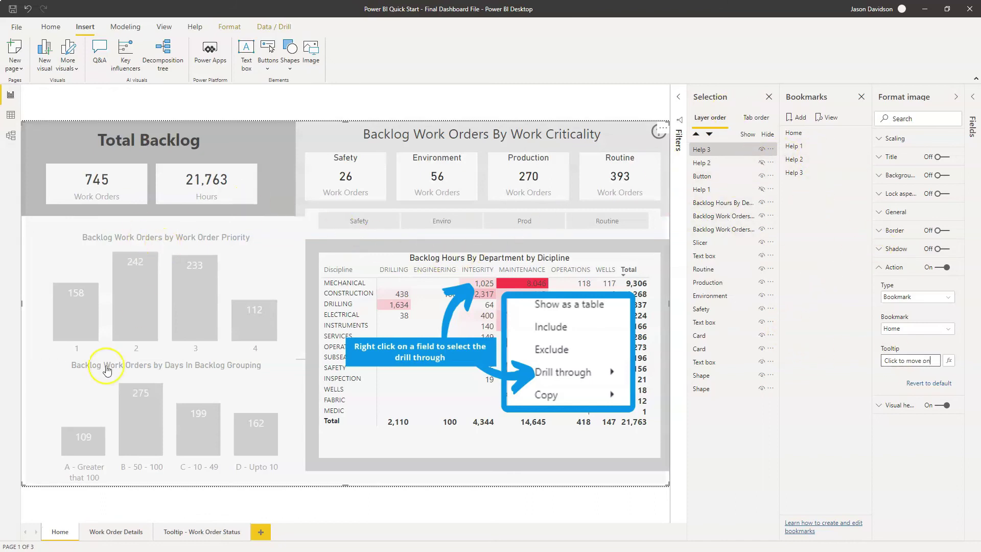
Test the whole help sequence from the Home bookmark, going from the help button through all three callouts and back to Home
left_click(798, 133)
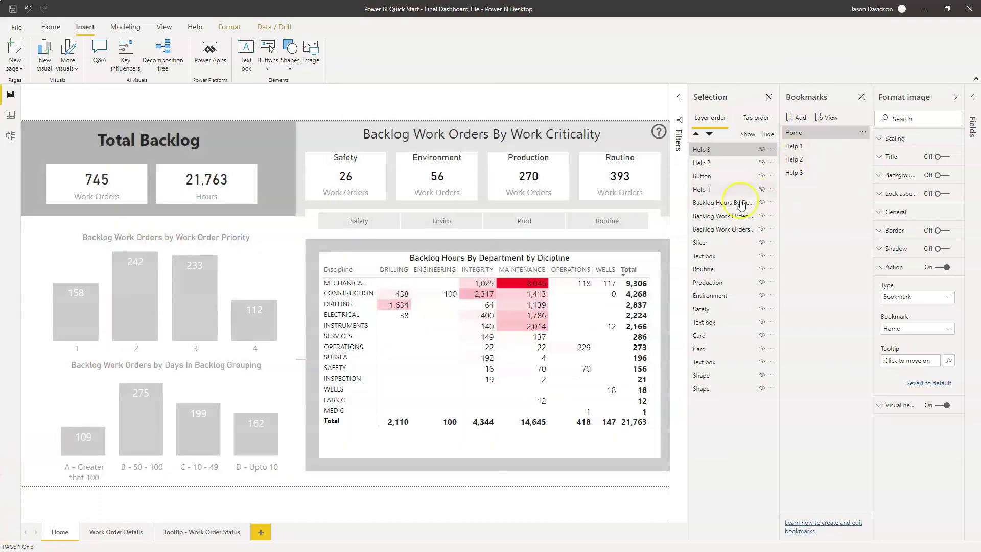
left_click(658, 133, "ctrl")
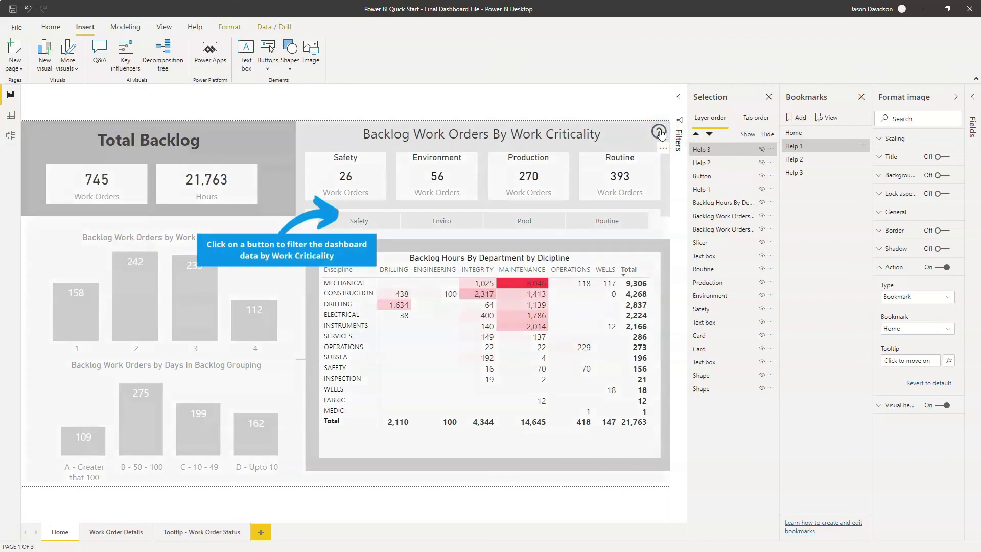
left_click(484, 264, "ctrl")
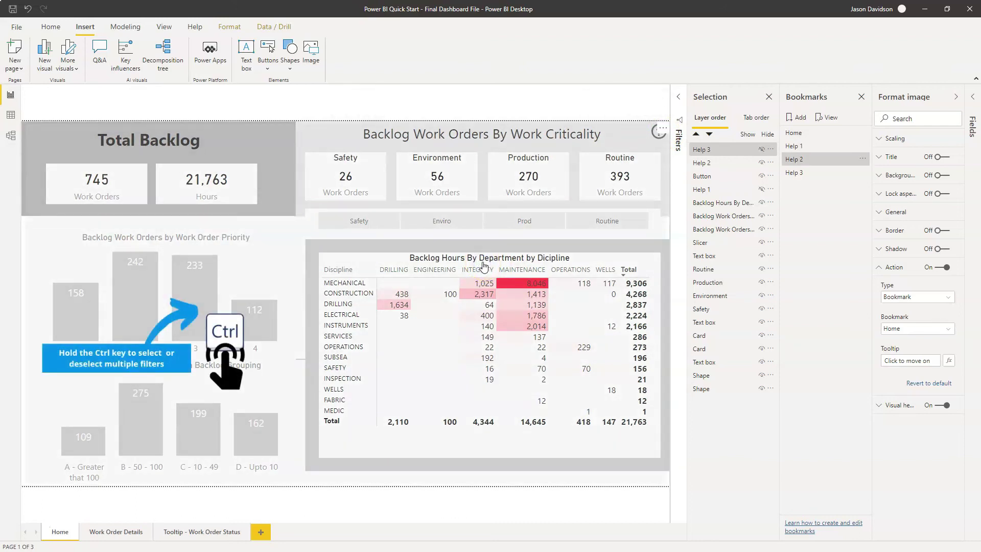
left_click(484, 264, "ctrl")
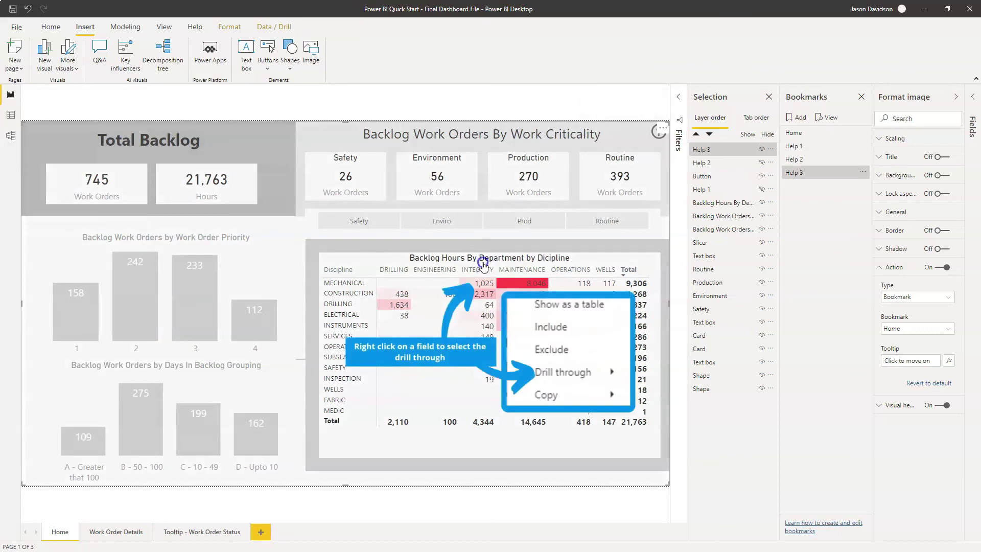
left_click(484, 264, "ctrl")
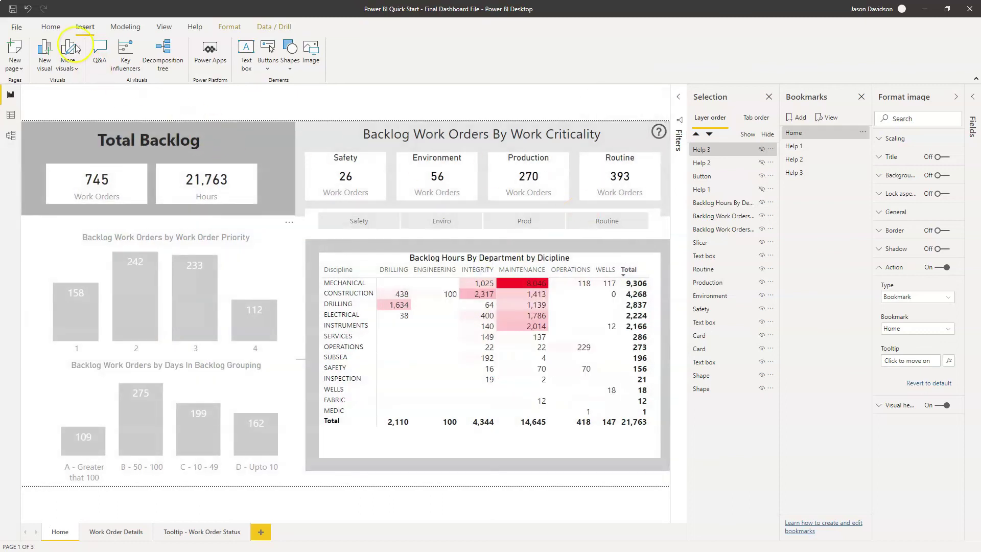
Save the changes and publish the report to My workspace
left_click(50, 27)
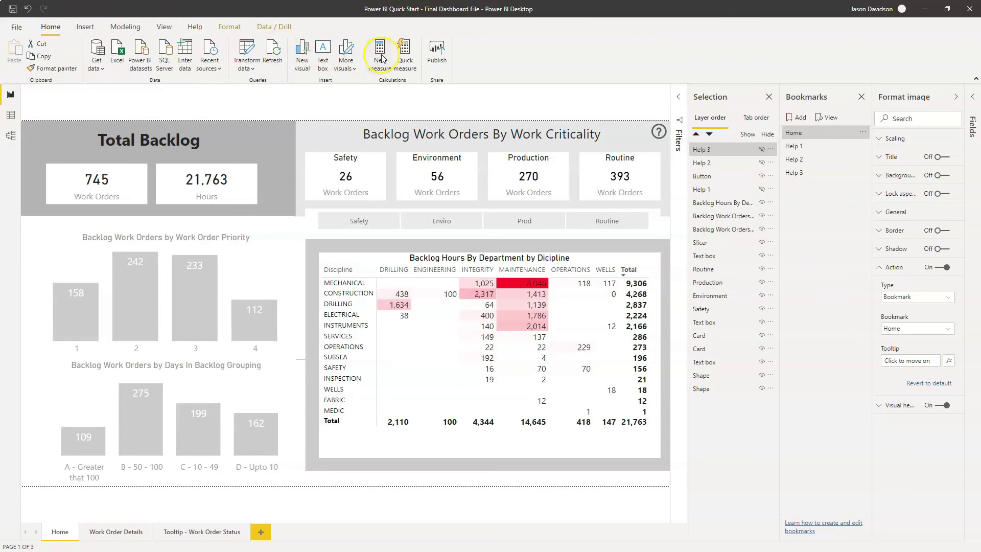
left_click(439, 54)
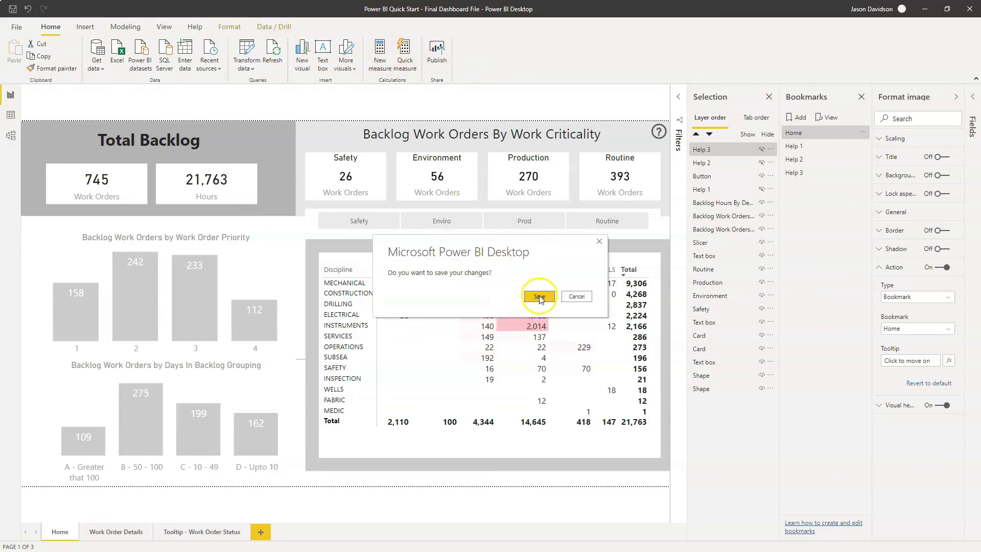
left_click(539, 297)
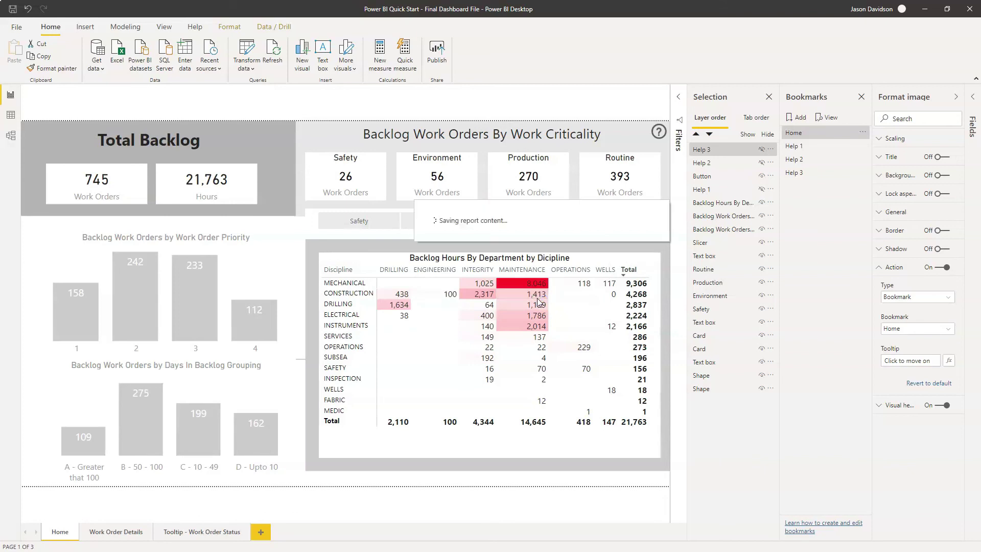
left_click(531, 306)
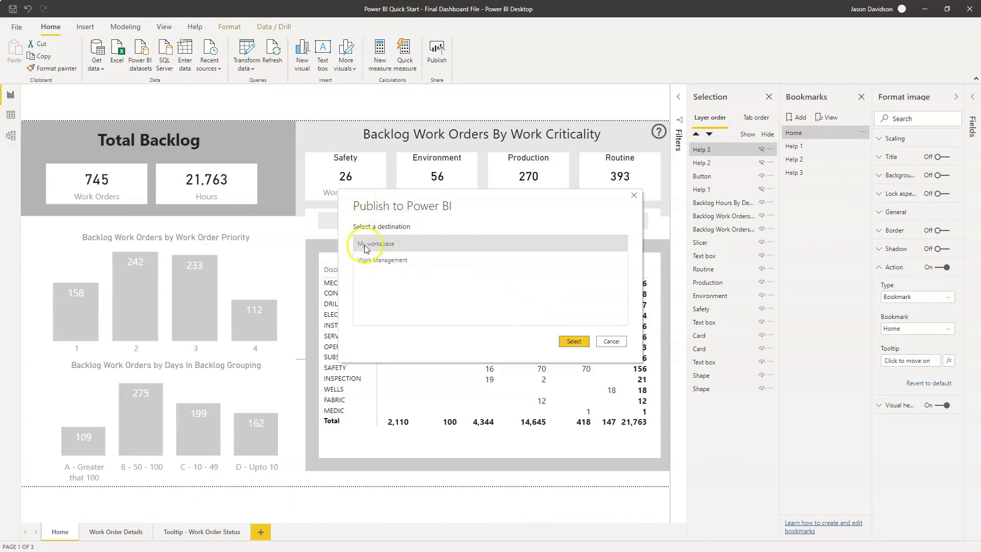
left_click(574, 340)
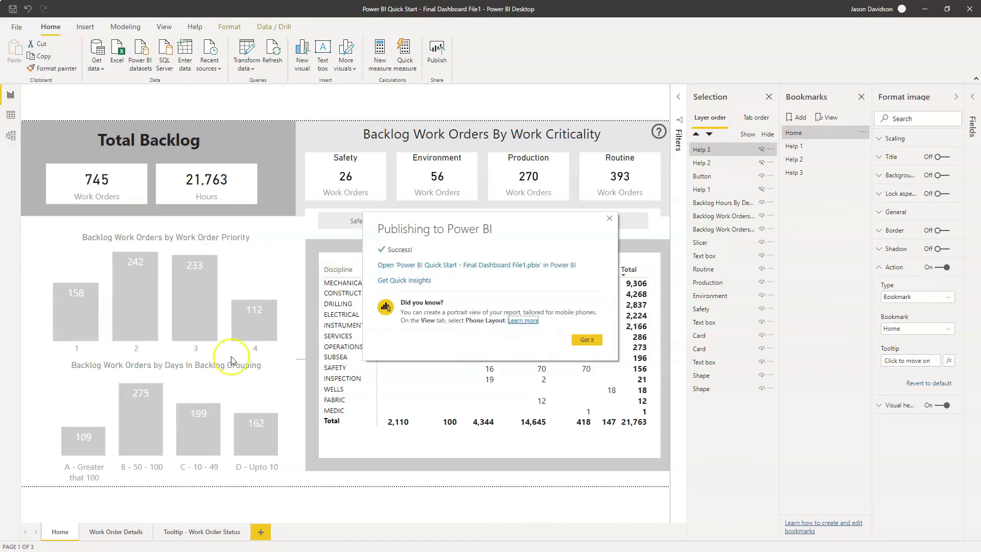
Open the published report in the Power BI service and run through its help overlay until it returns to Home
left_click(409, 264)
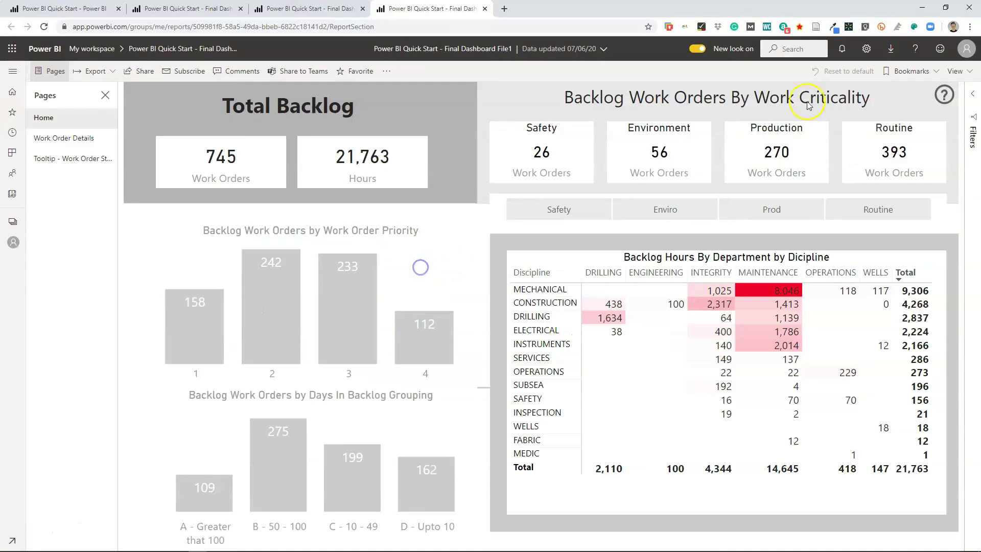
left_click(948, 102)
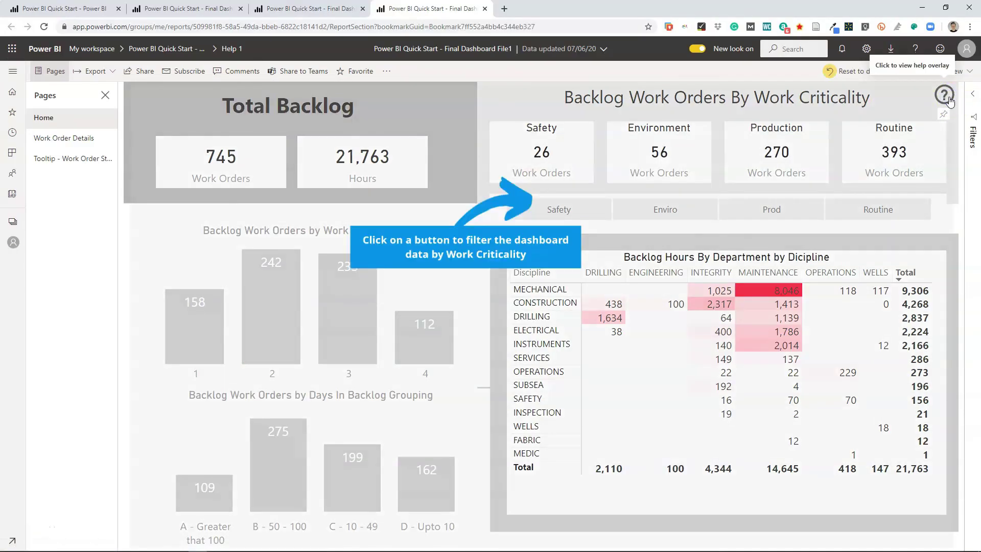
left_click(635, 144)
left_click(321, 322)
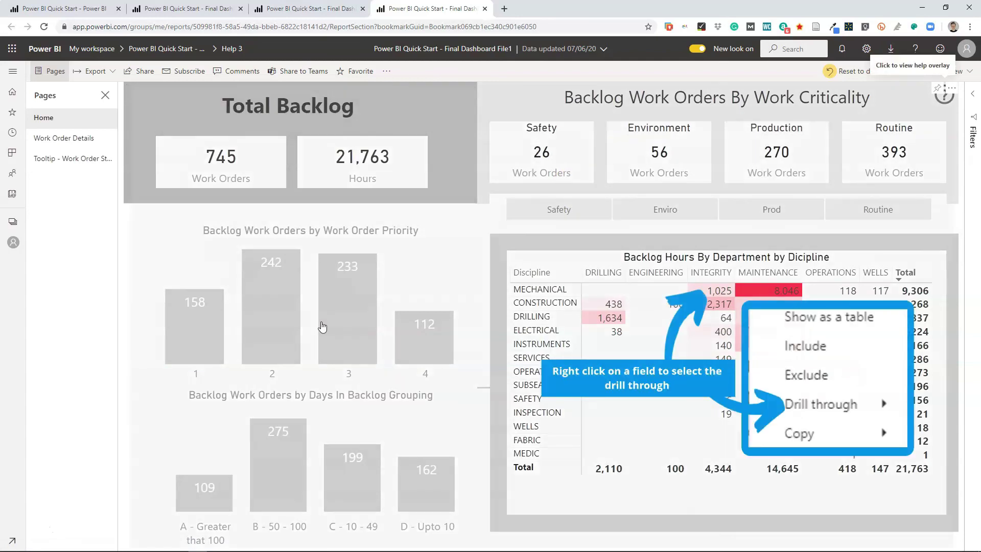
left_click(321, 326)
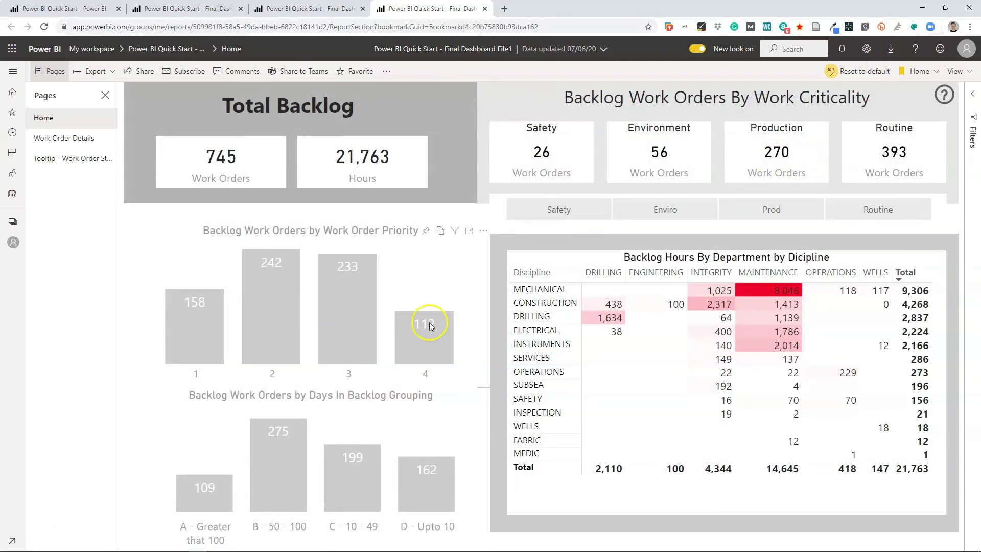
mouse_move(431, 326)
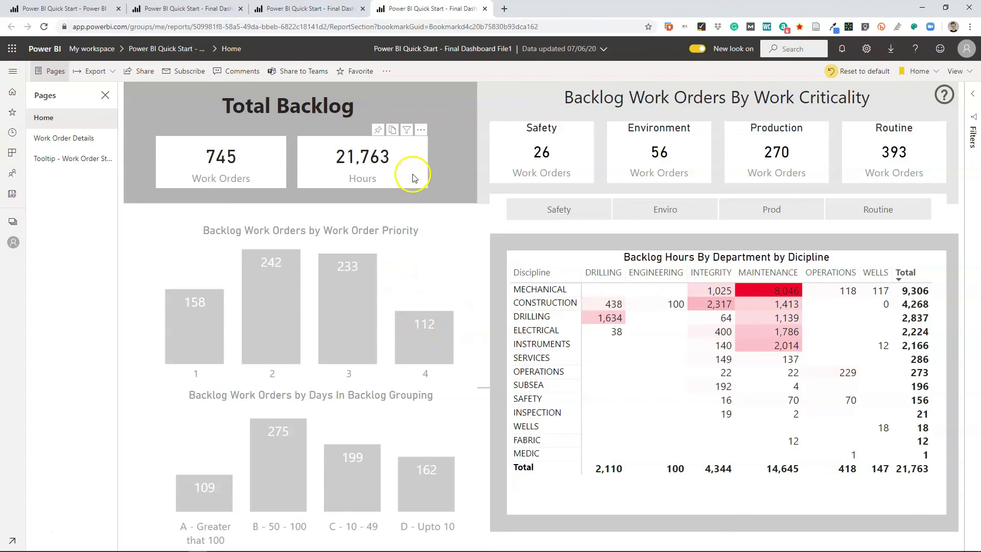
Reopen the help overlay in the published report and advance through the callouts to Help 3
left_click(947, 100)
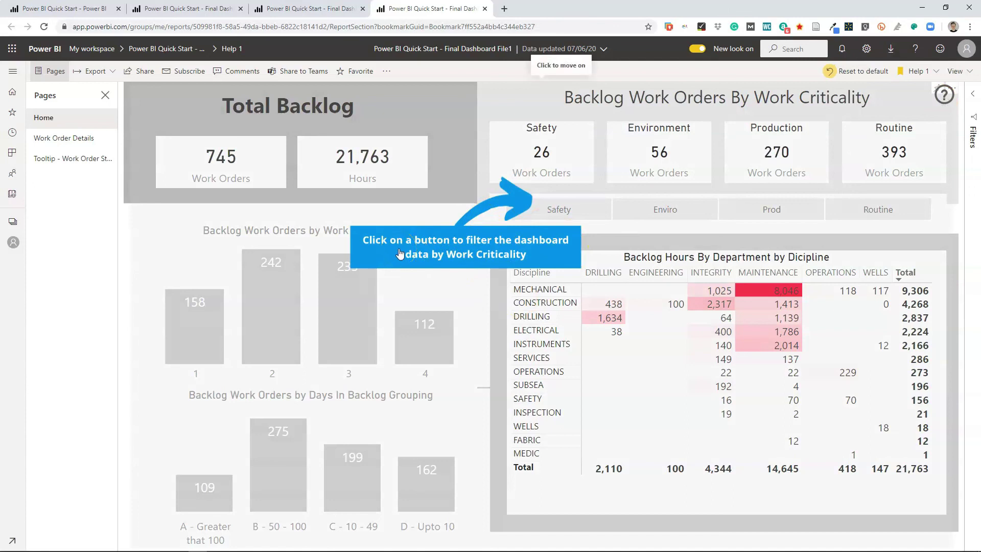
left_click(482, 264)
left_click(485, 242)
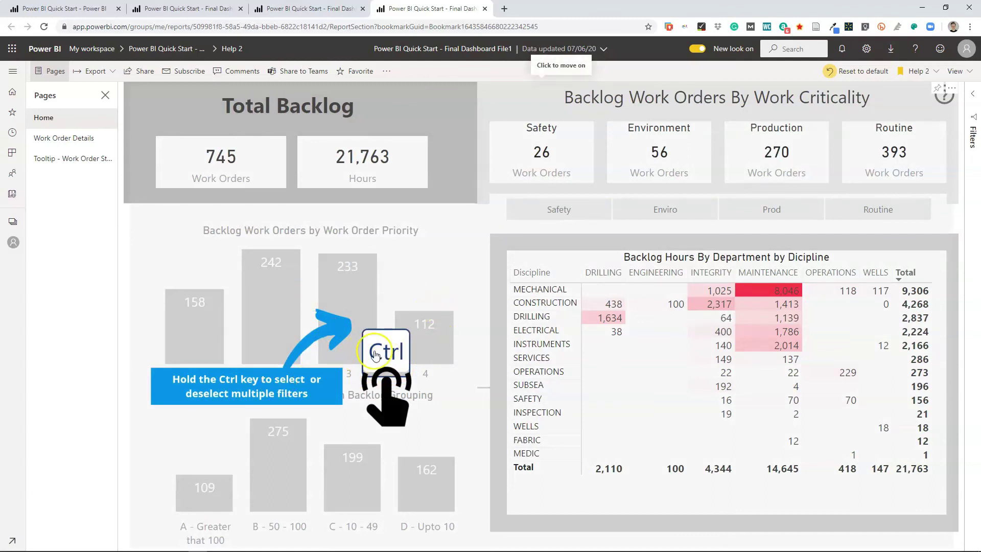
left_click(356, 292)
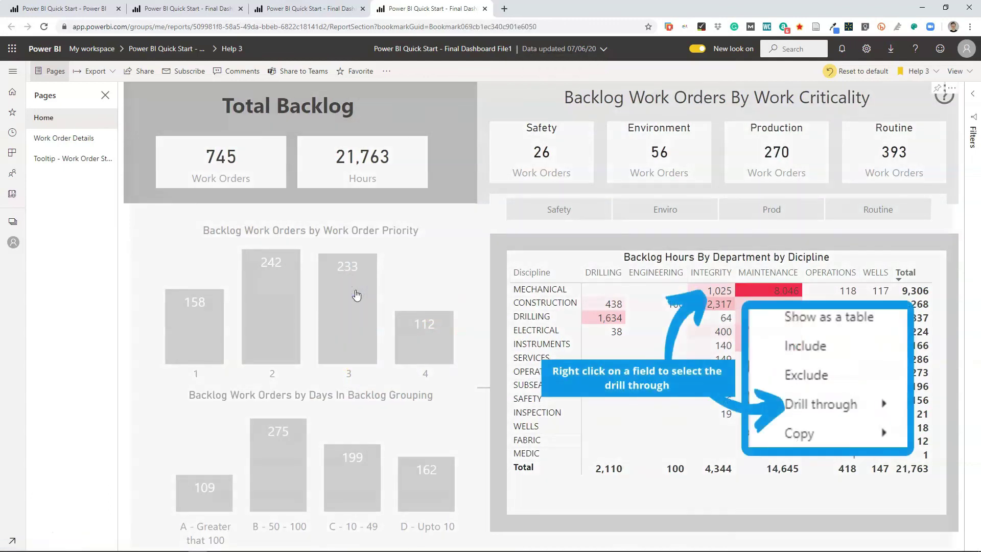